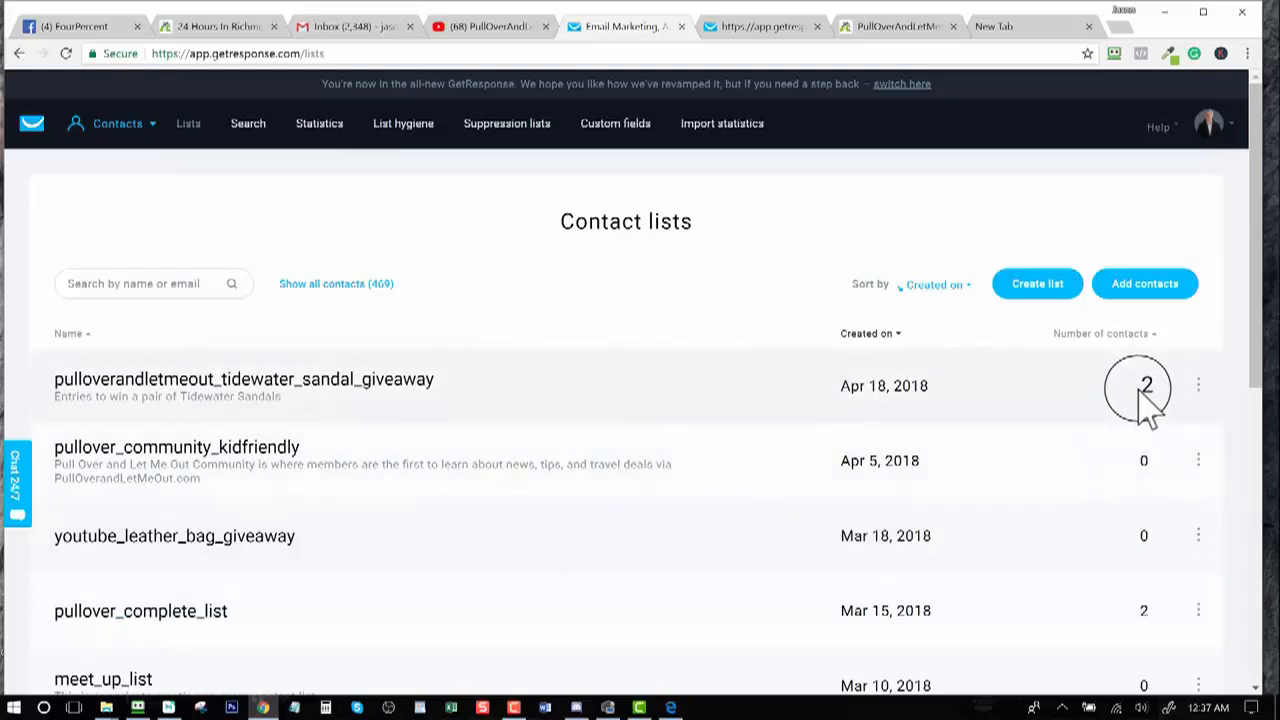
- Open the settings of the pulloverandletmeout_tidewater_sandal_giveaway contact list
scroll(1131, 531, down, 4)
scroll(1131, 531, down, 2)
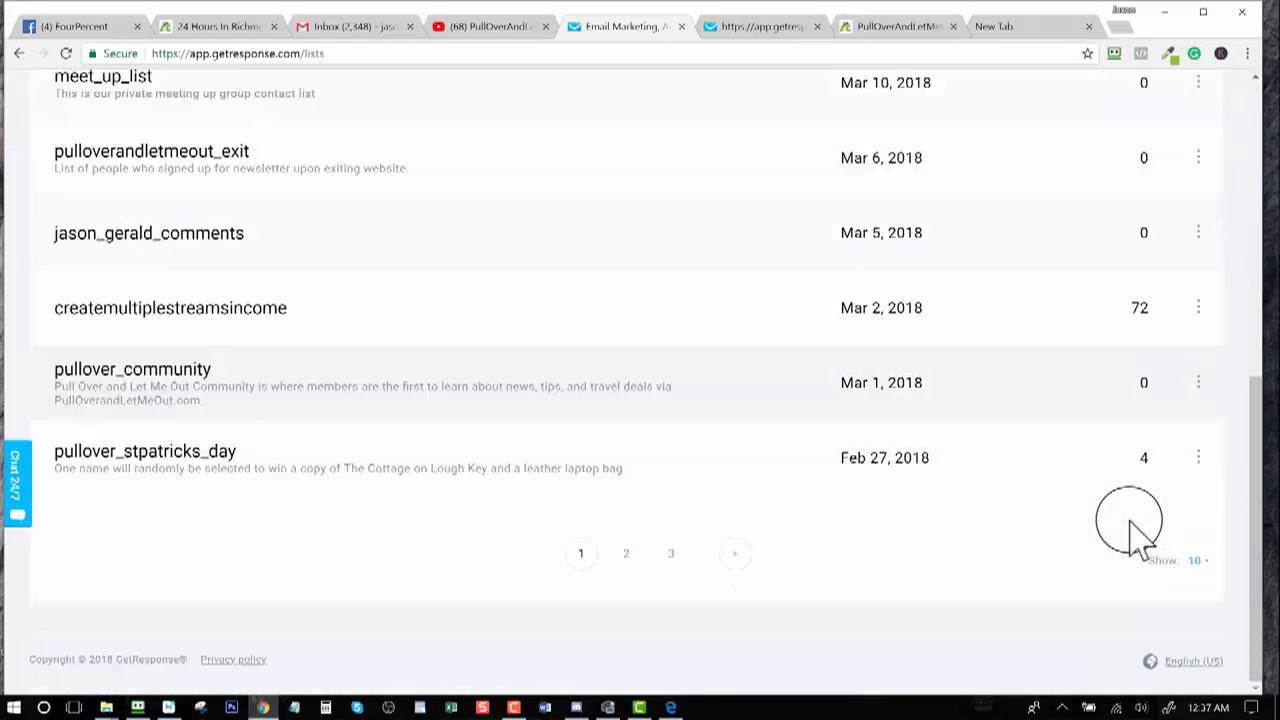
scroll(1131, 529, up, 6)
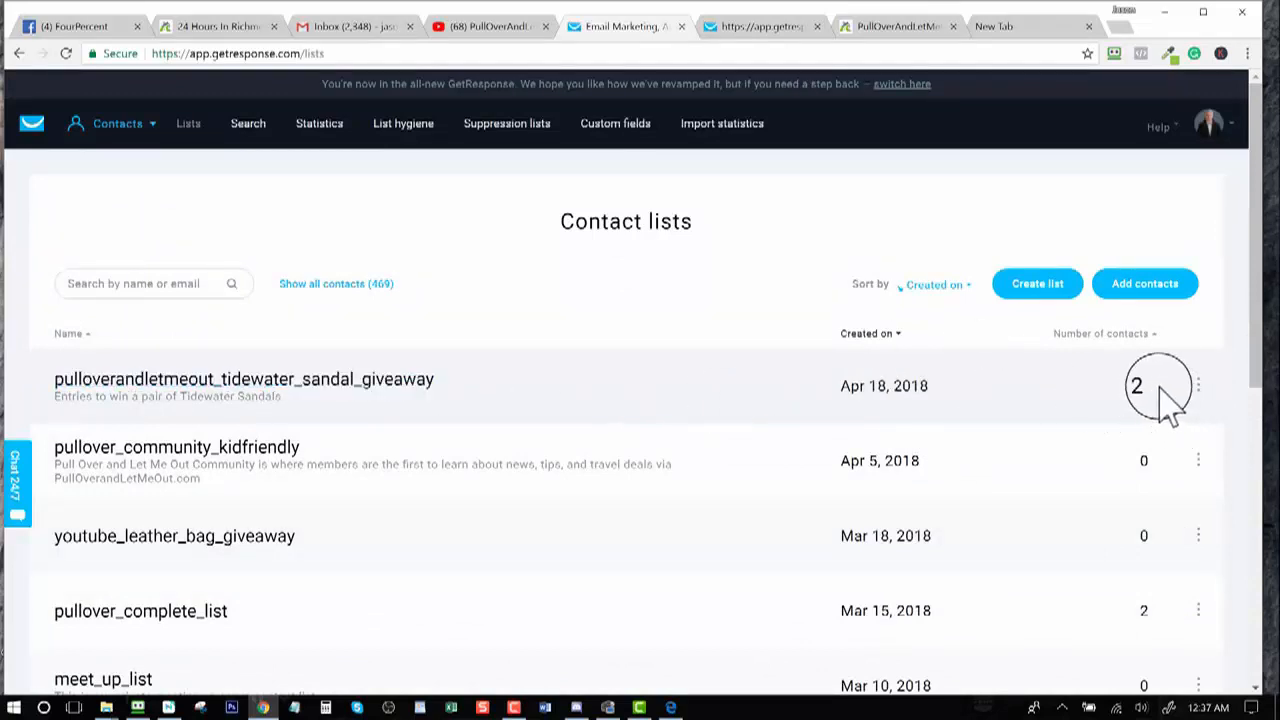
click(1198, 385)
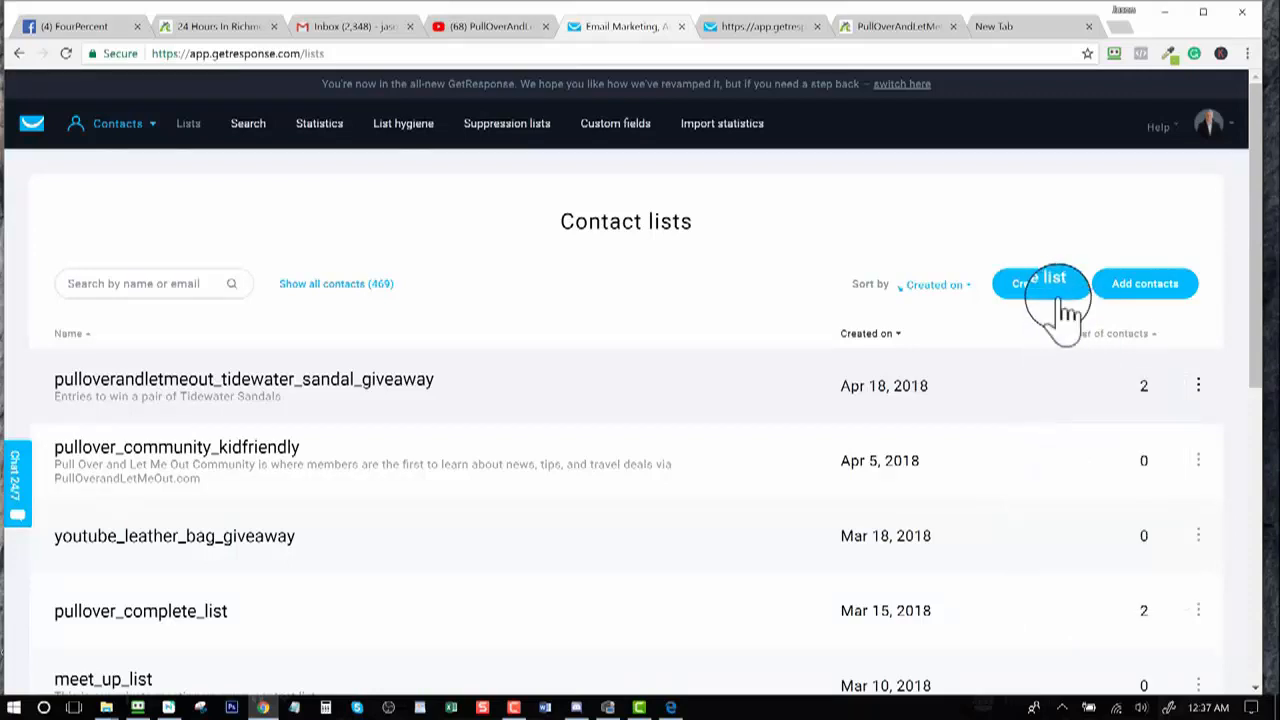
click(1200, 390)
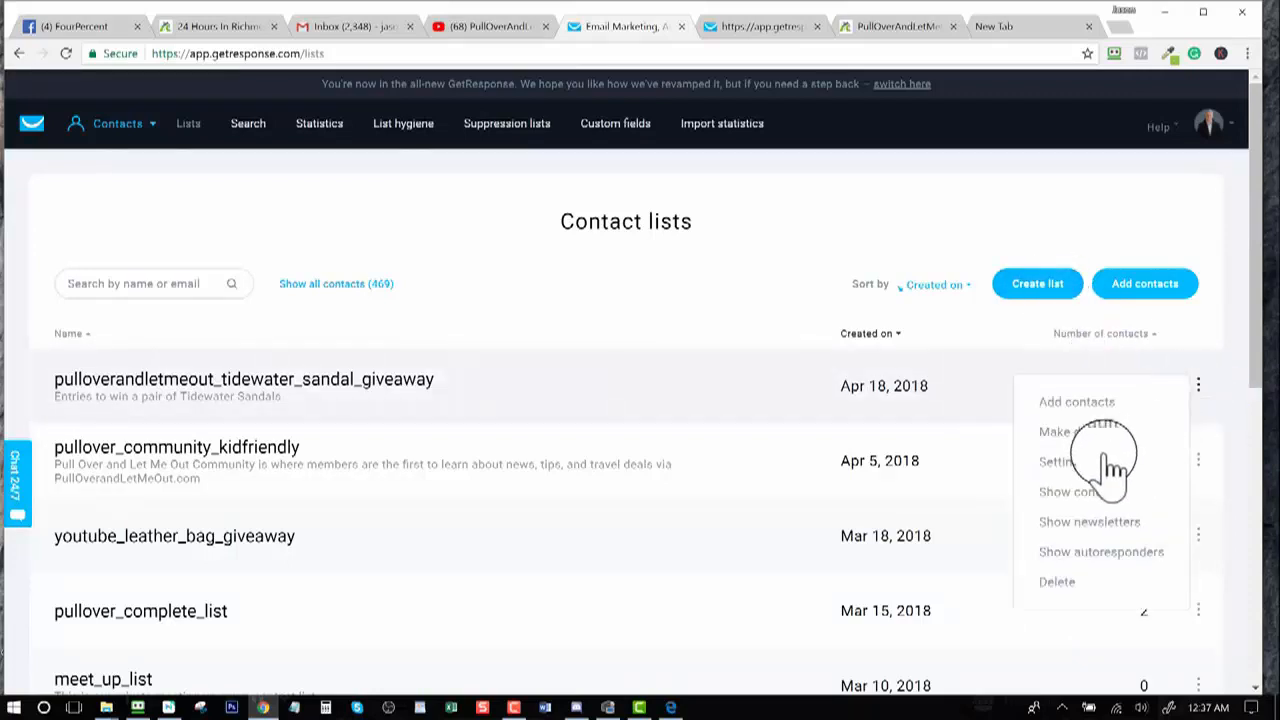
click(1085, 462)
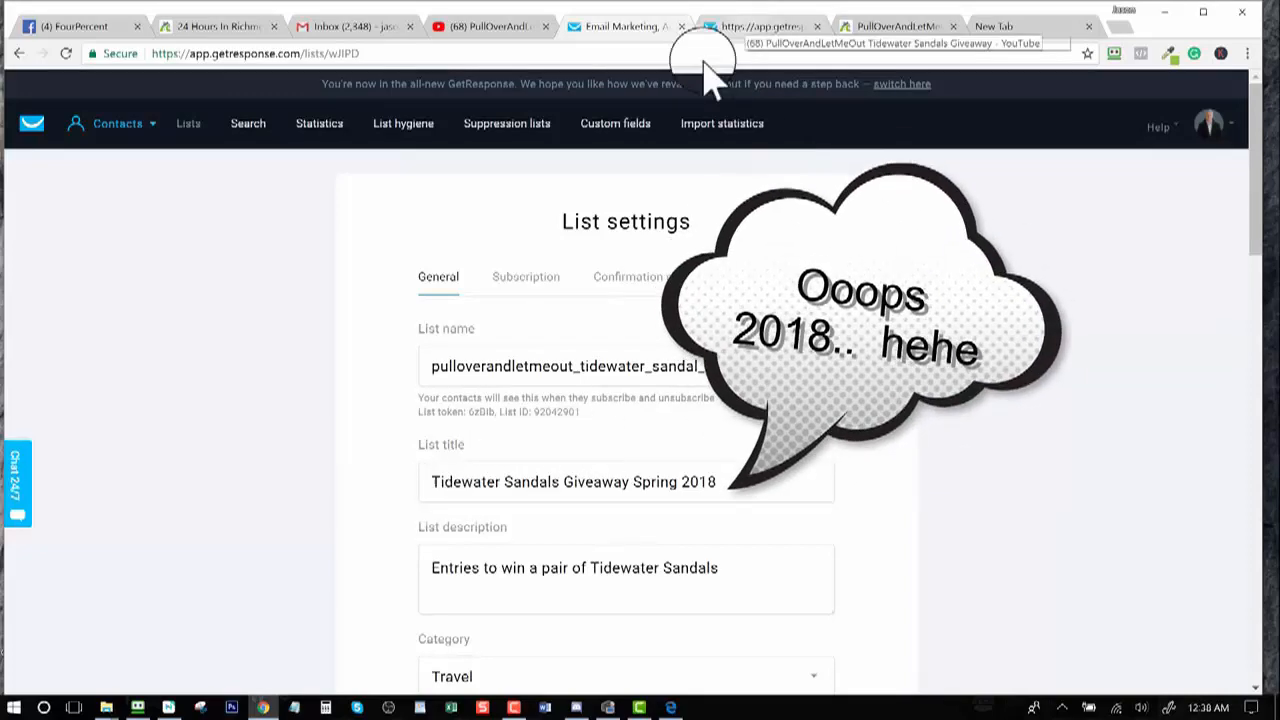
- View the giveaway's subscription confirmation page preview down to the list title and description, and return to the list settings
click(738, 27)
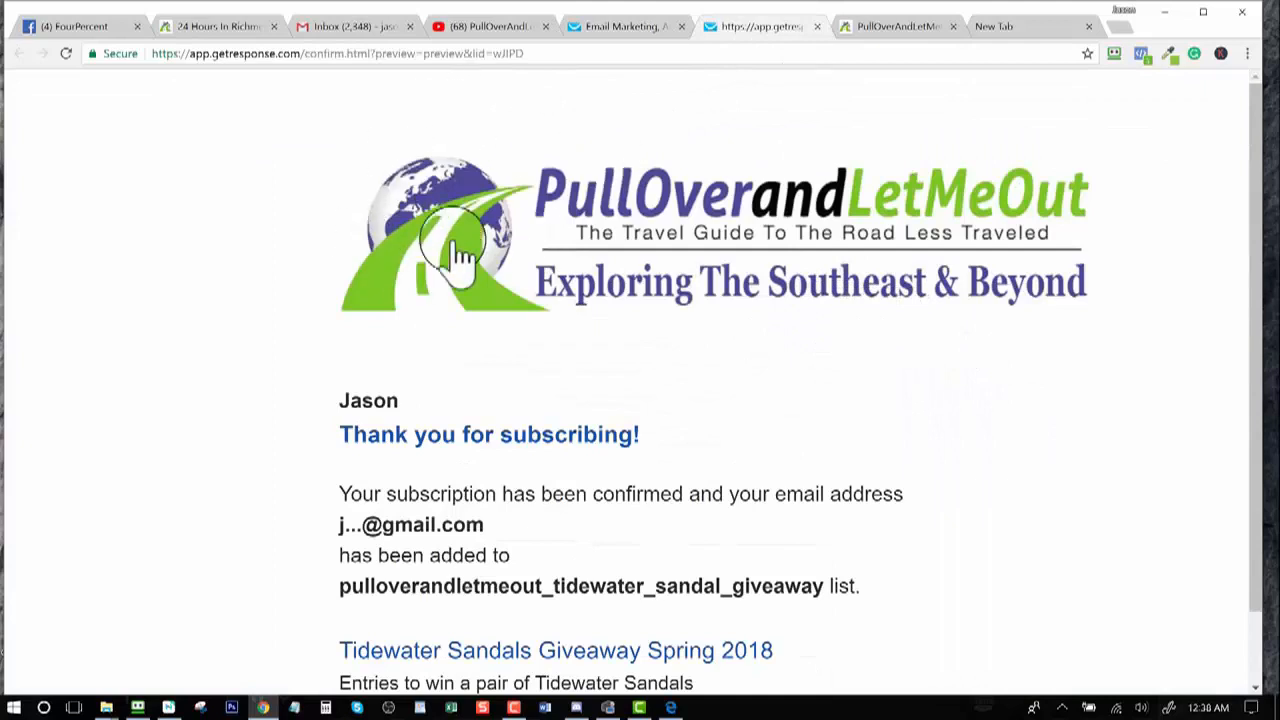
scroll(437, 240, down, 1)
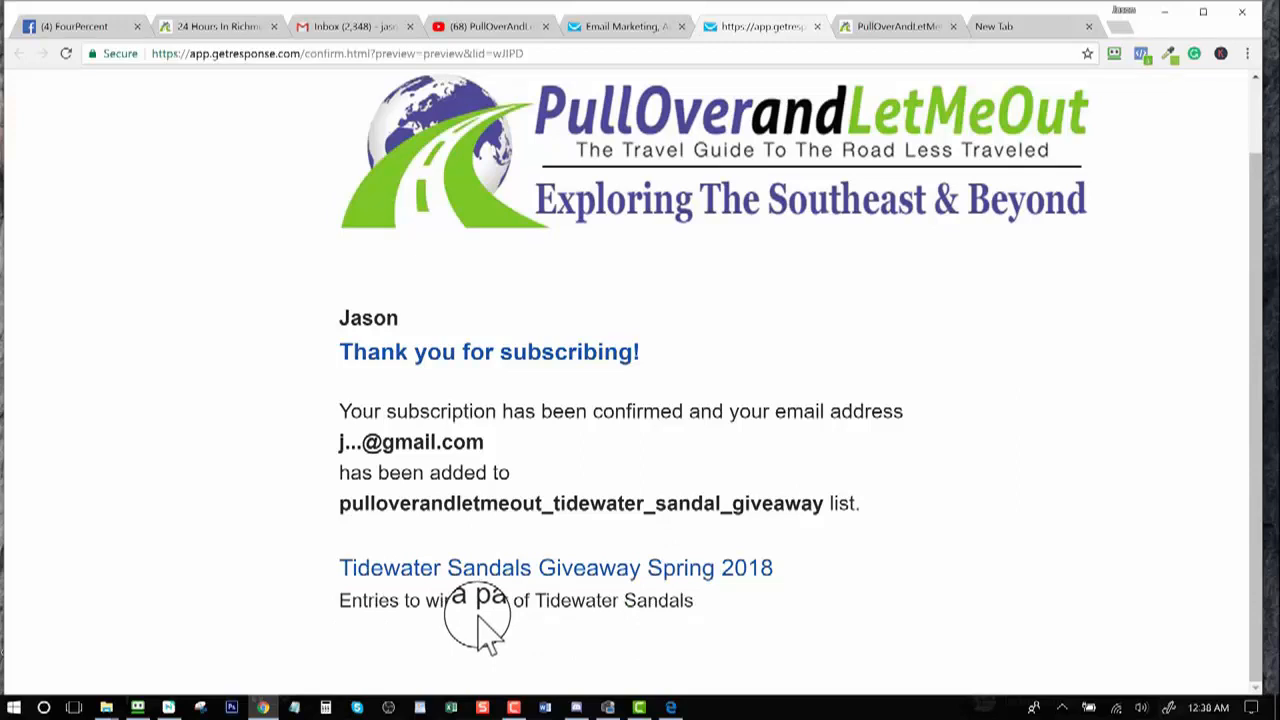
click(622, 30)
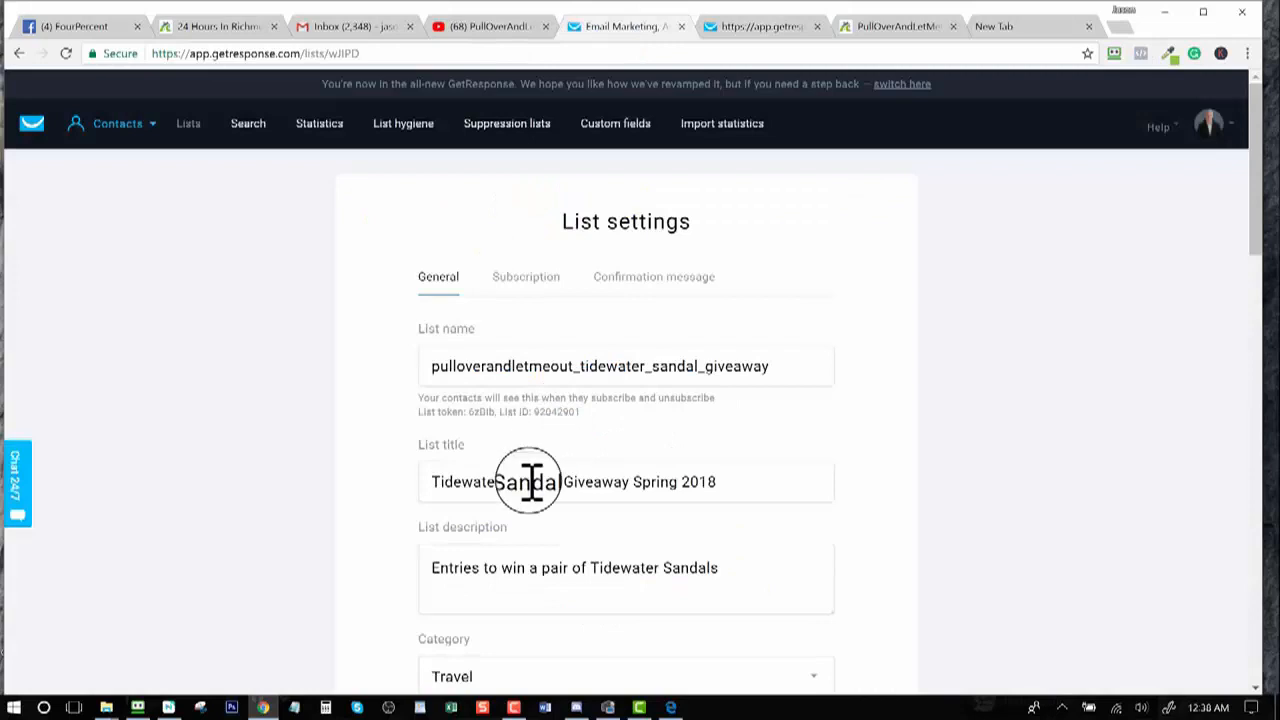
- Review the giveaway list's general settings, from title, description, category and language through postal address format, company details, logo and logo link
scroll(531, 482, down, 1)
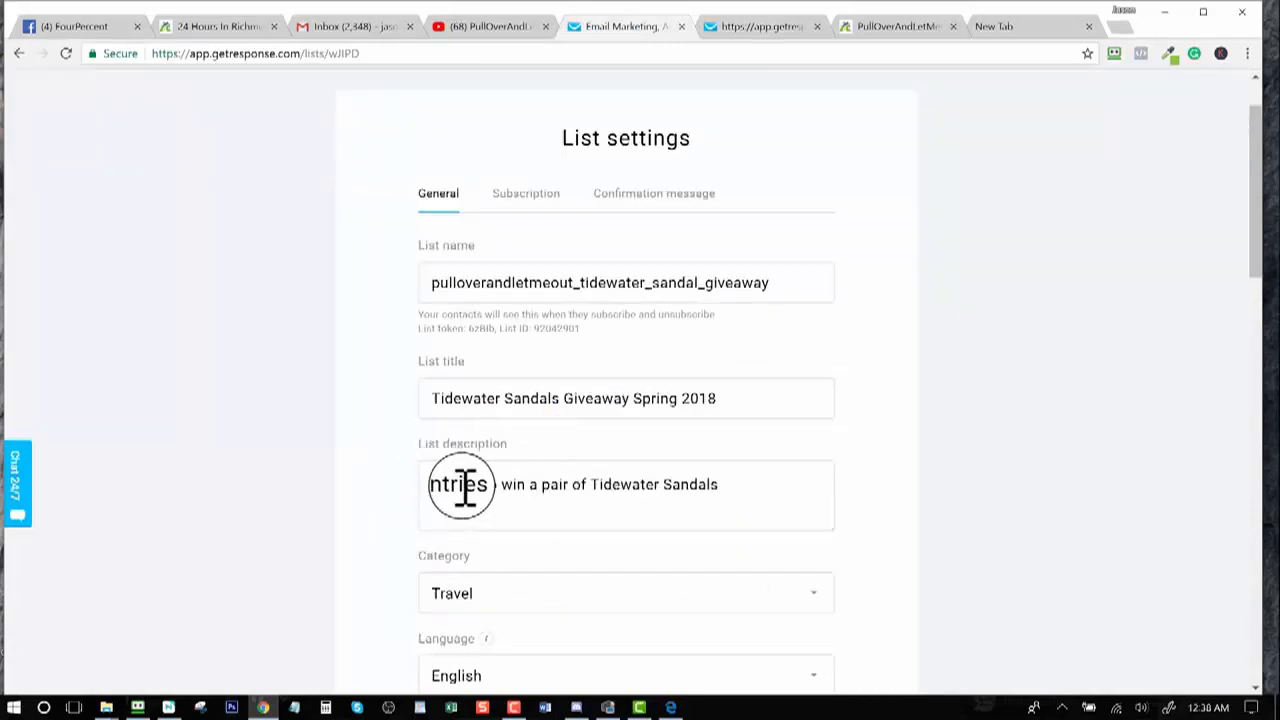
scroll(549, 514, down, 2)
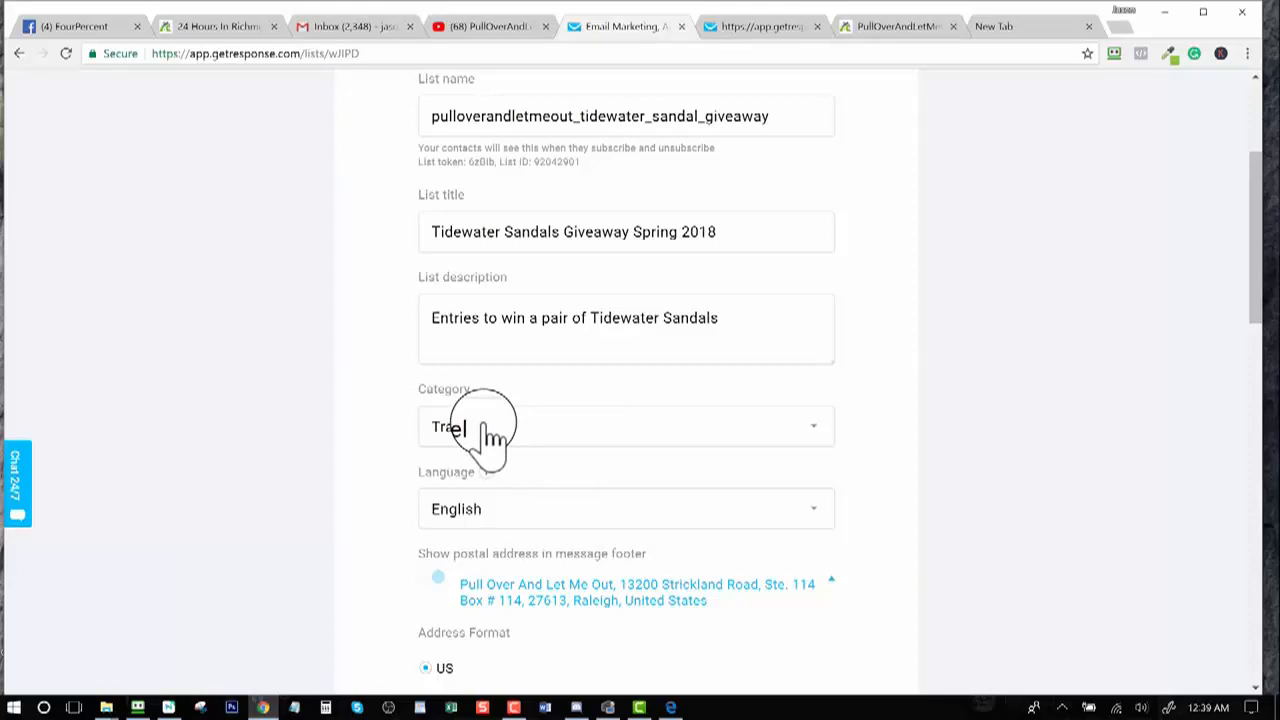
scroll(490, 435, down, 1)
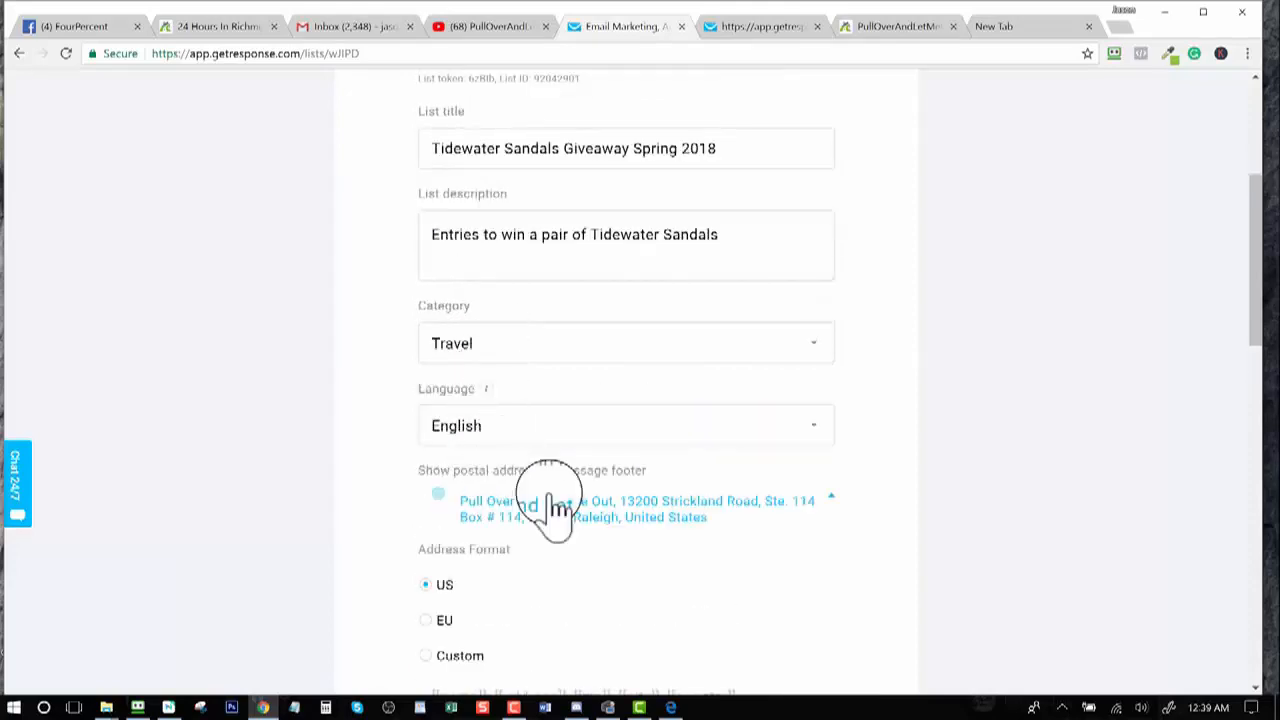
scroll(543, 486, down, 1)
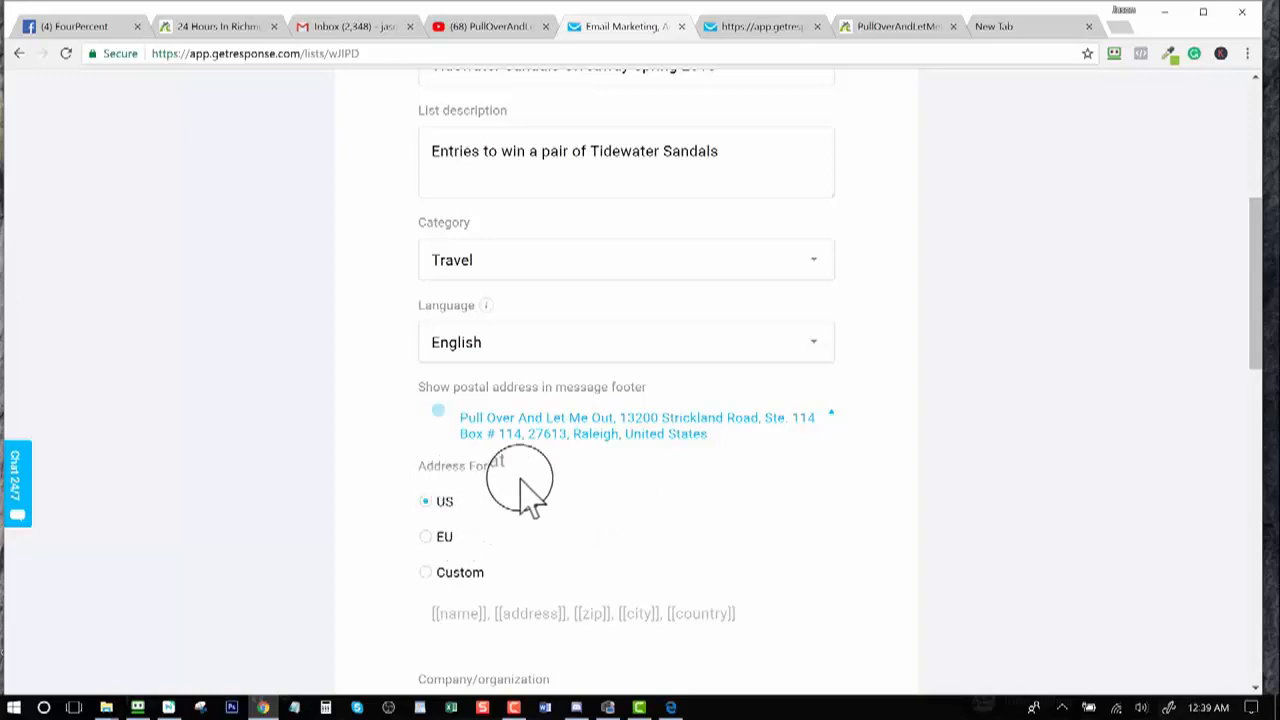
scroll(503, 523, down, 1)
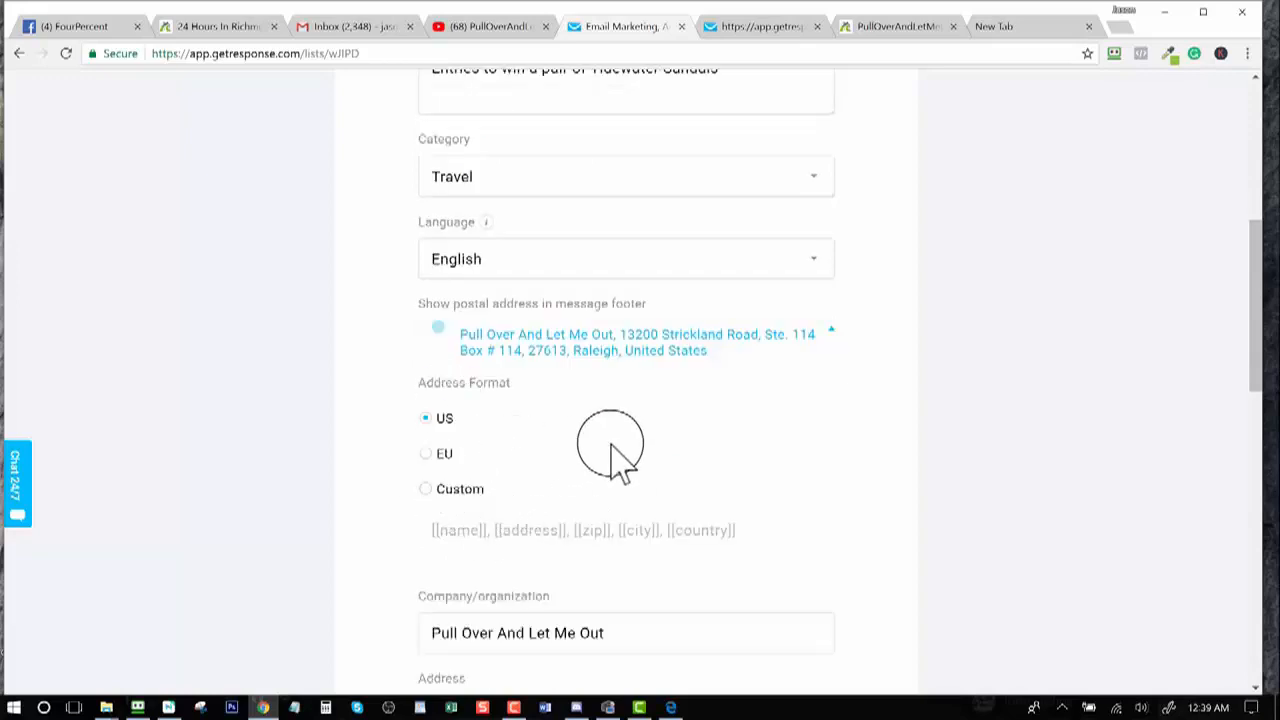
scroll(610, 452, down, 2)
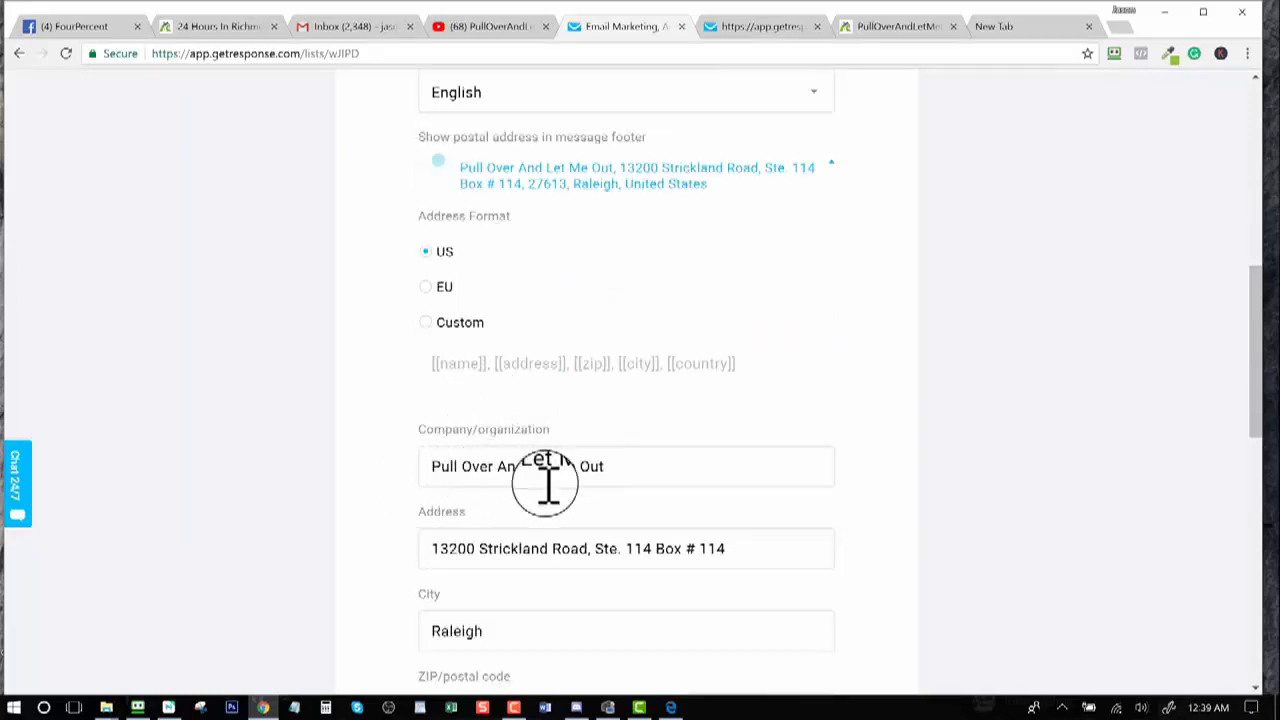
scroll(621, 490, down, 2)
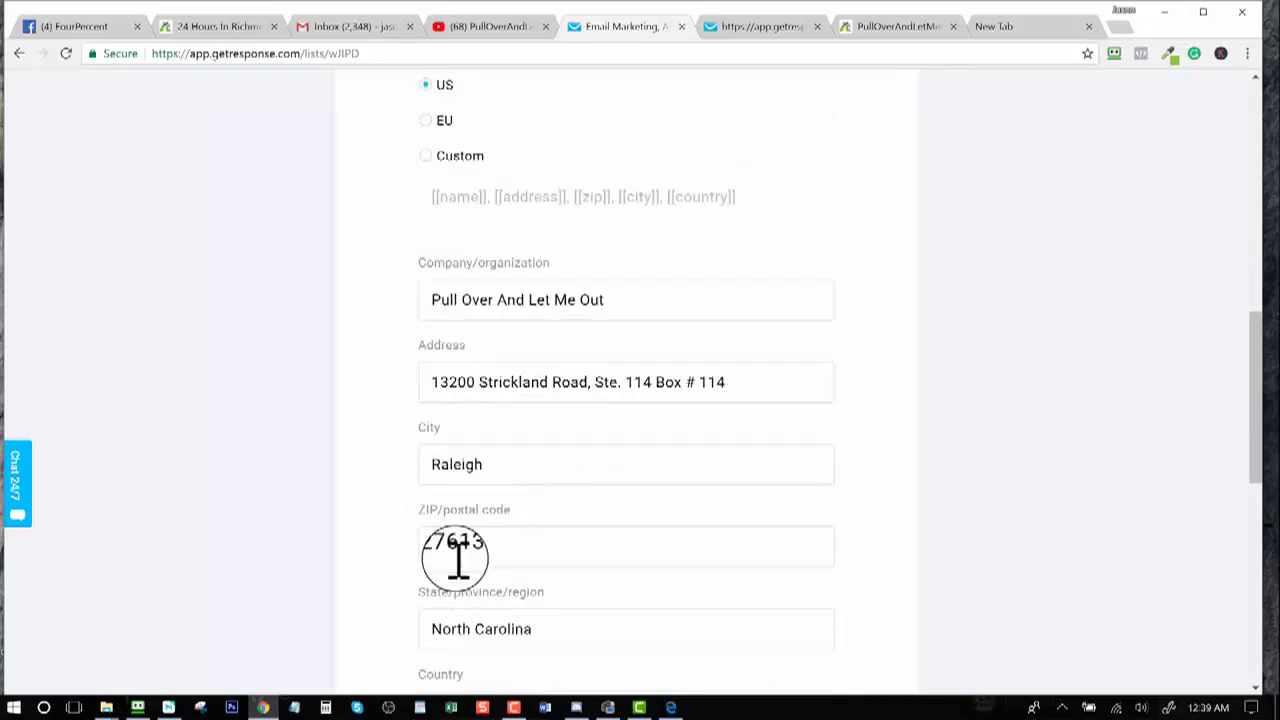
scroll(417, 597, down, 2)
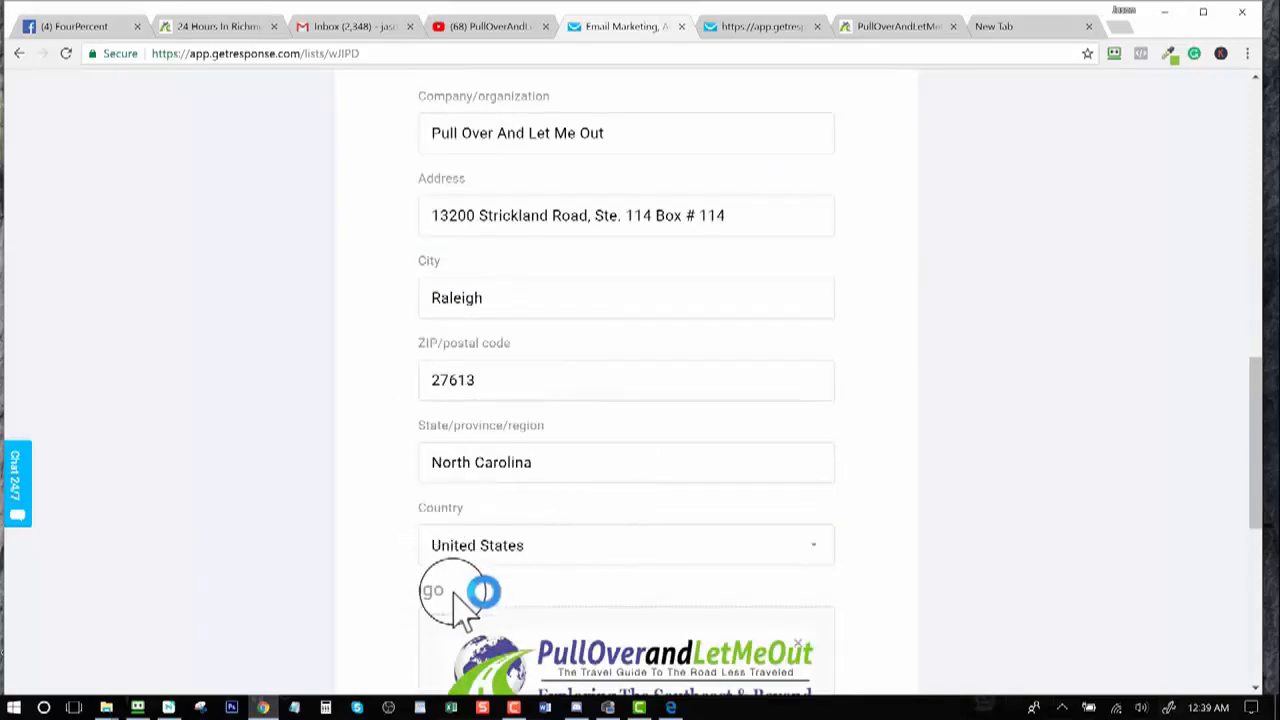
scroll(443, 590, down, 2)
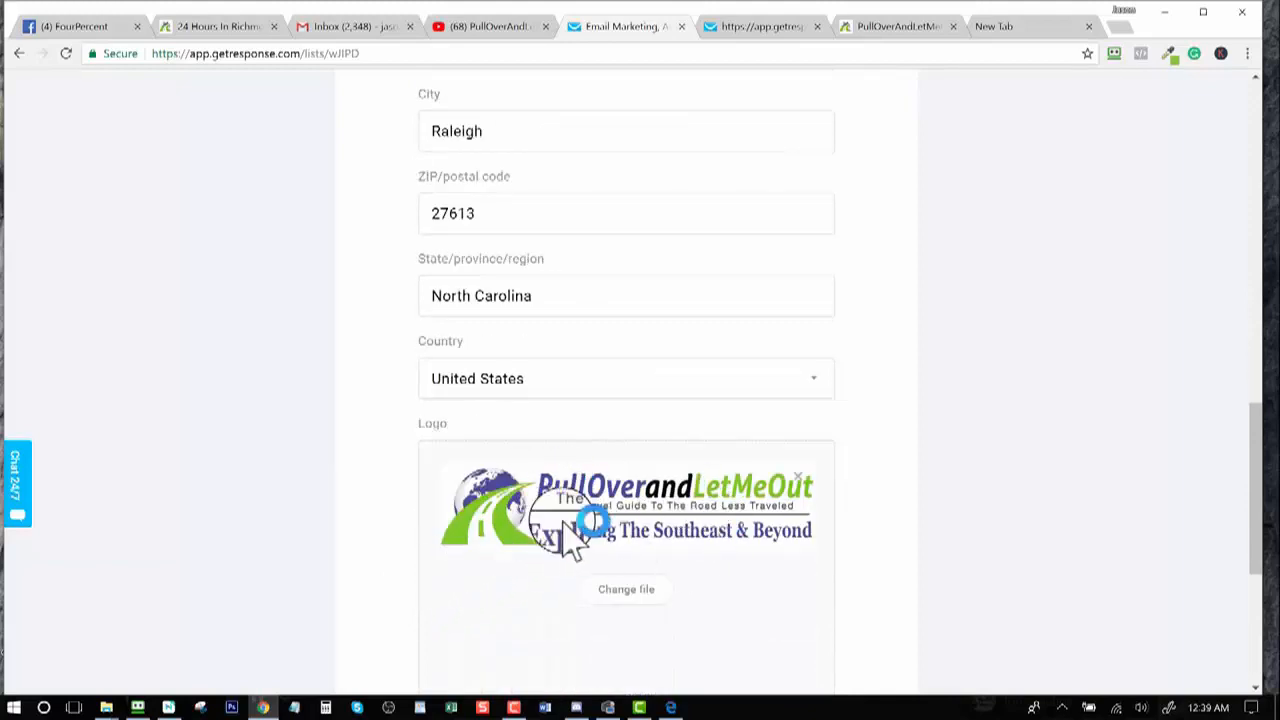
scroll(575, 535, down, 2)
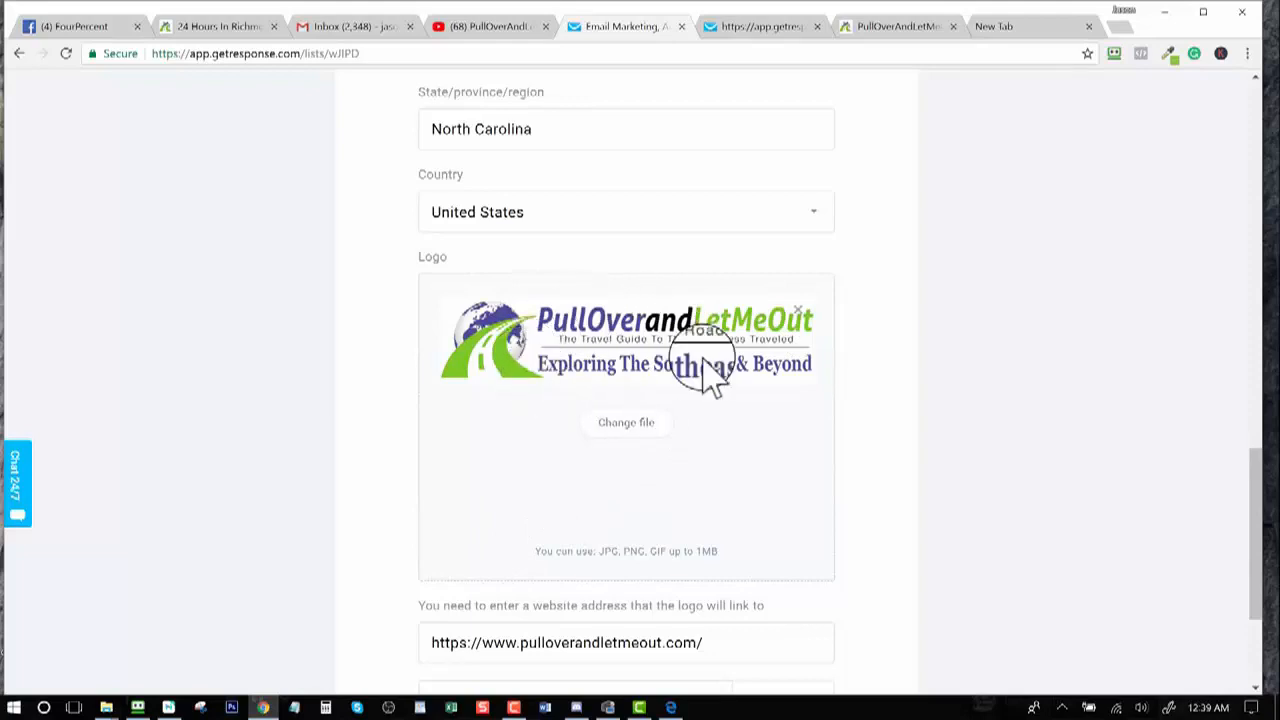
scroll(650, 370, down, 2)
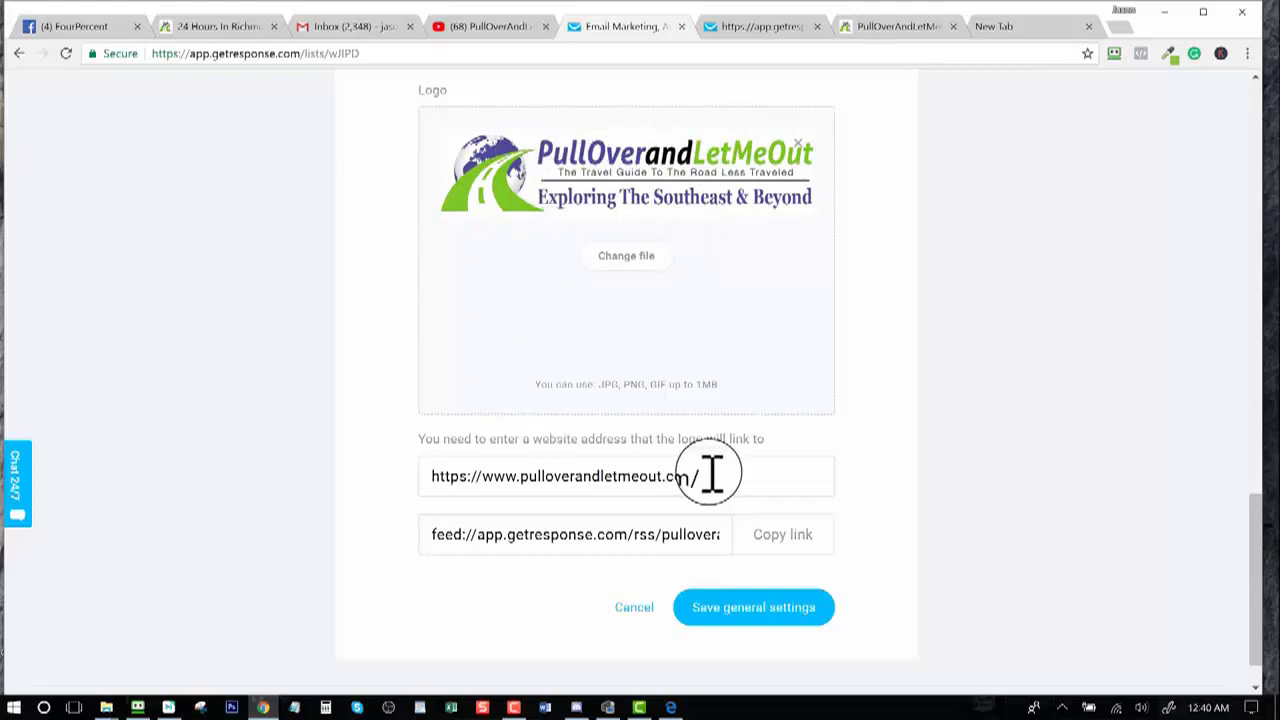
- Highlight the website address the logo links to, test the logo link on the confirmation page, and return to the list settings
drag(707, 477, 386, 471)
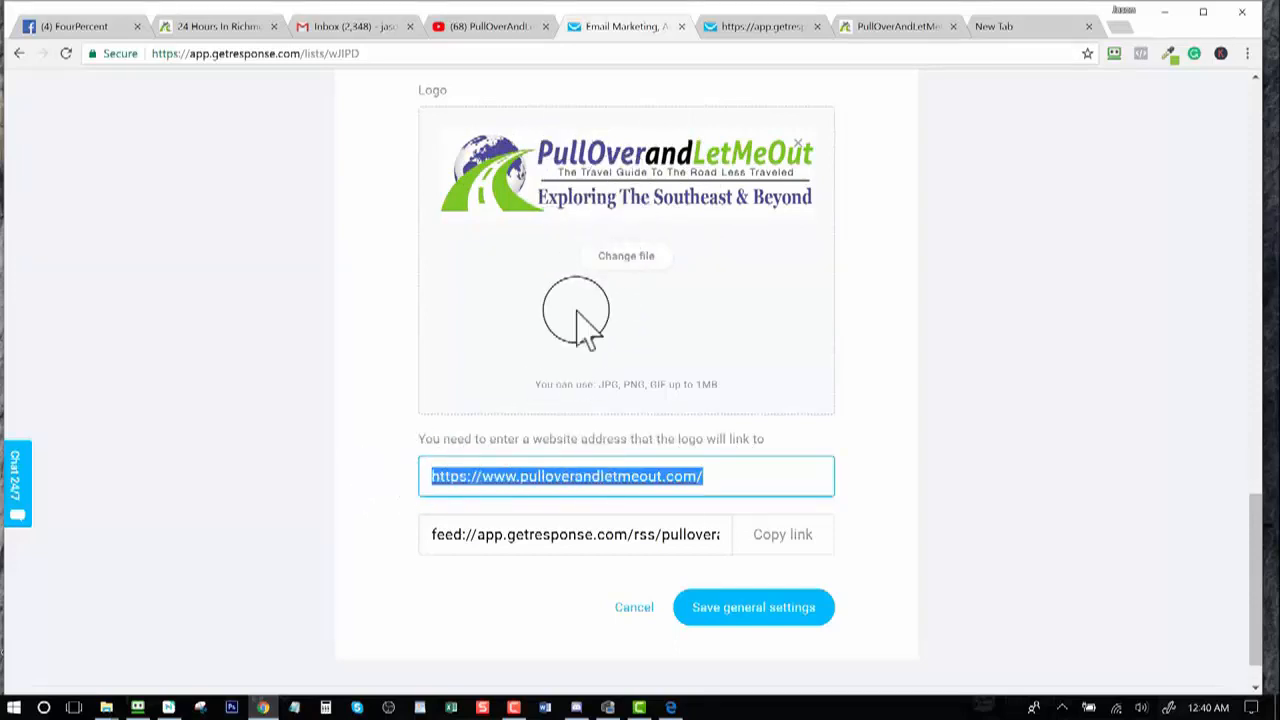
click(725, 30)
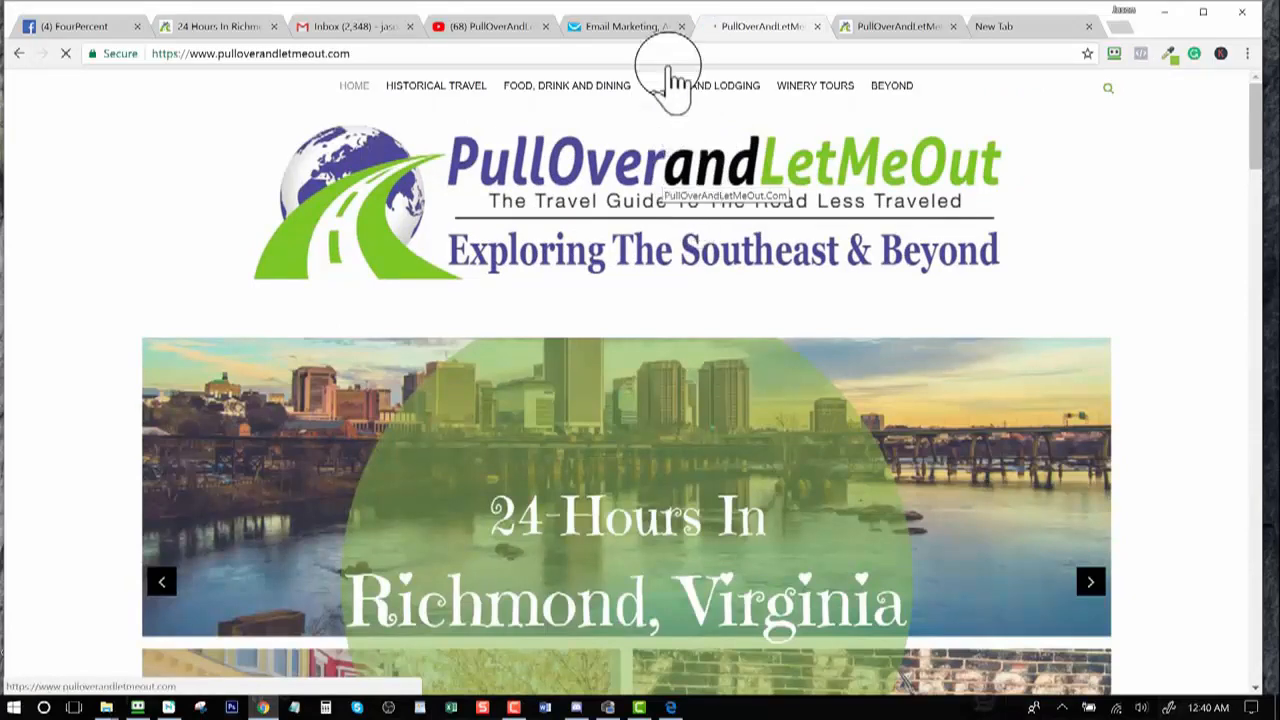
click(630, 27)
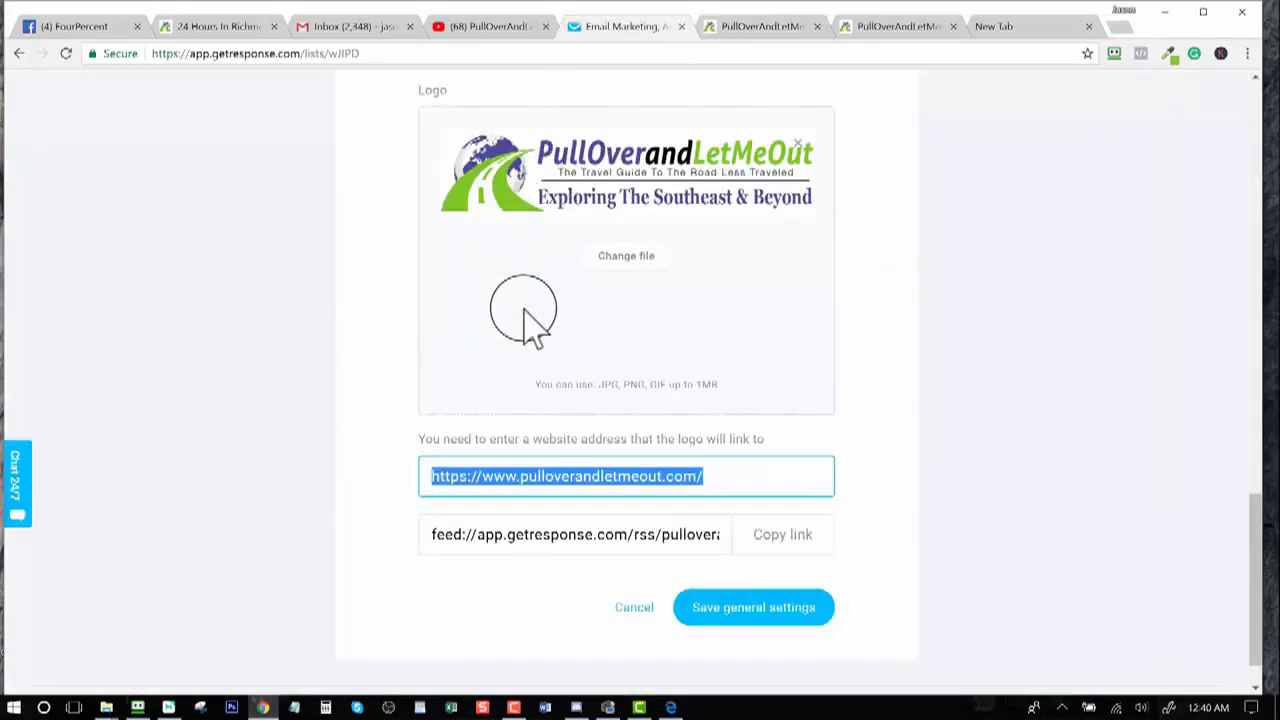
- Open the list's subscription settings and review the notification, double opt-in and page preview options
scroll(520, 320, down, 1)
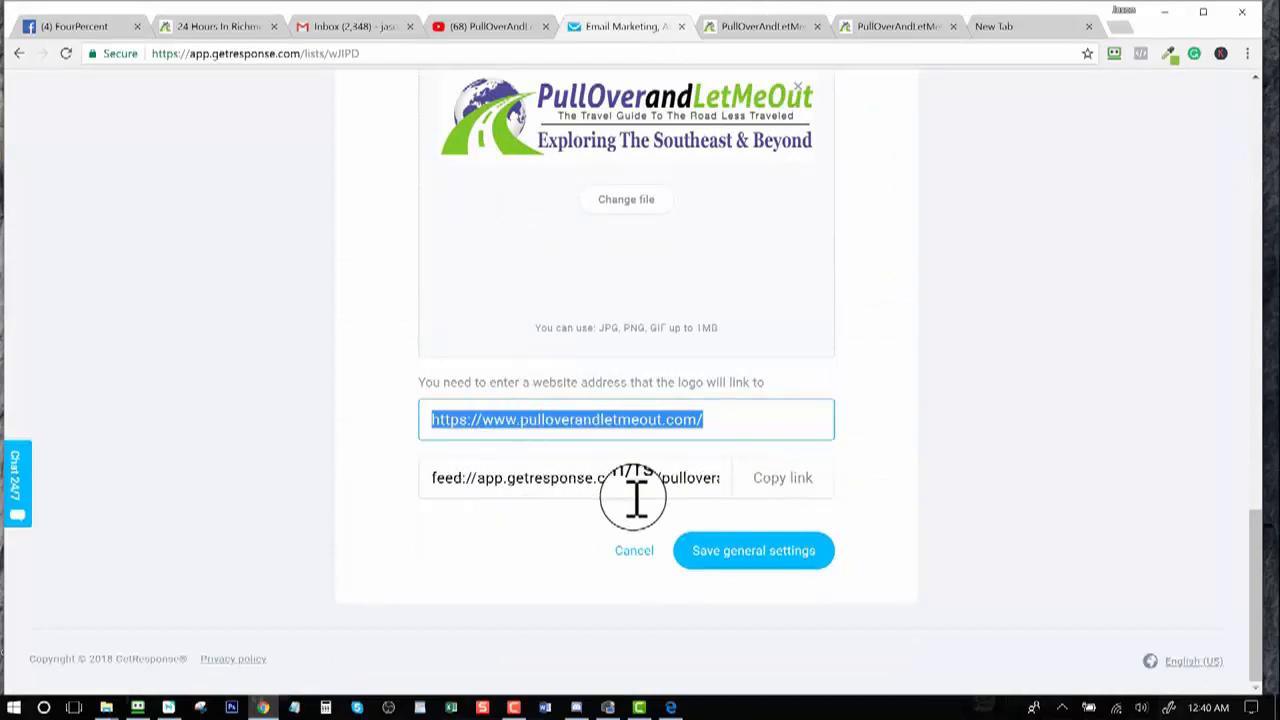
scroll(728, 418, up, 10)
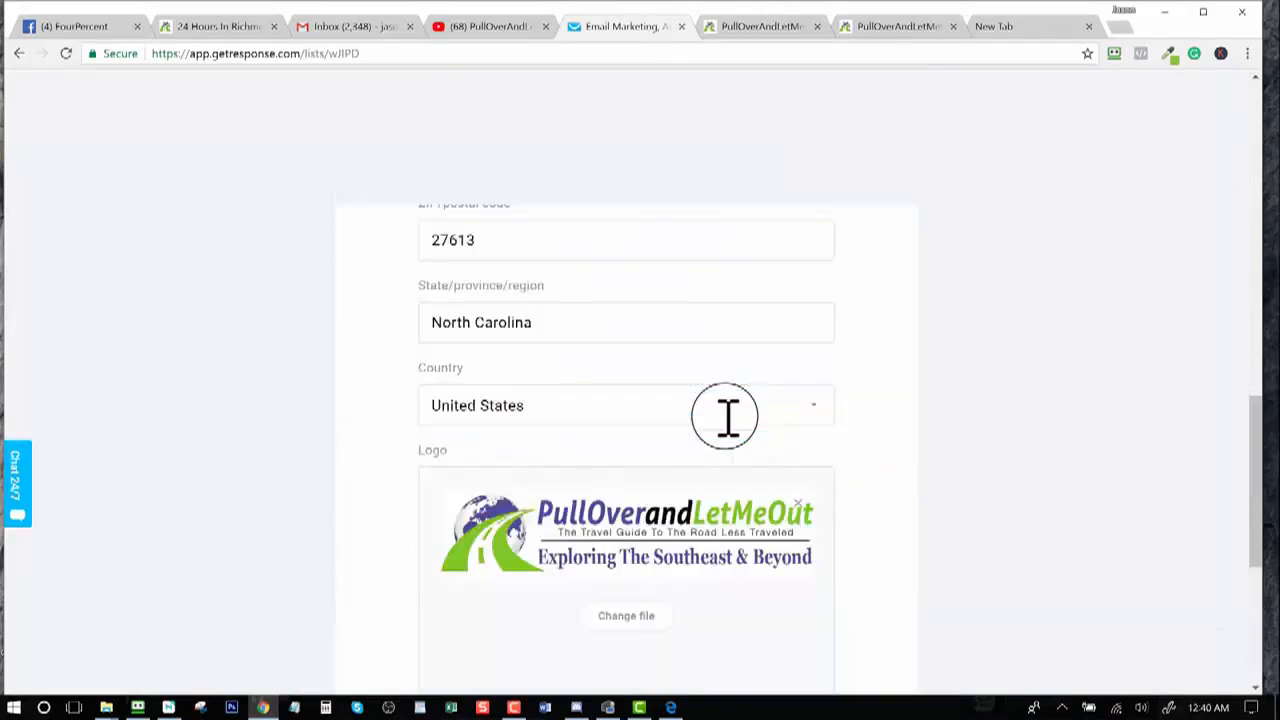
scroll(720, 415, up, 2)
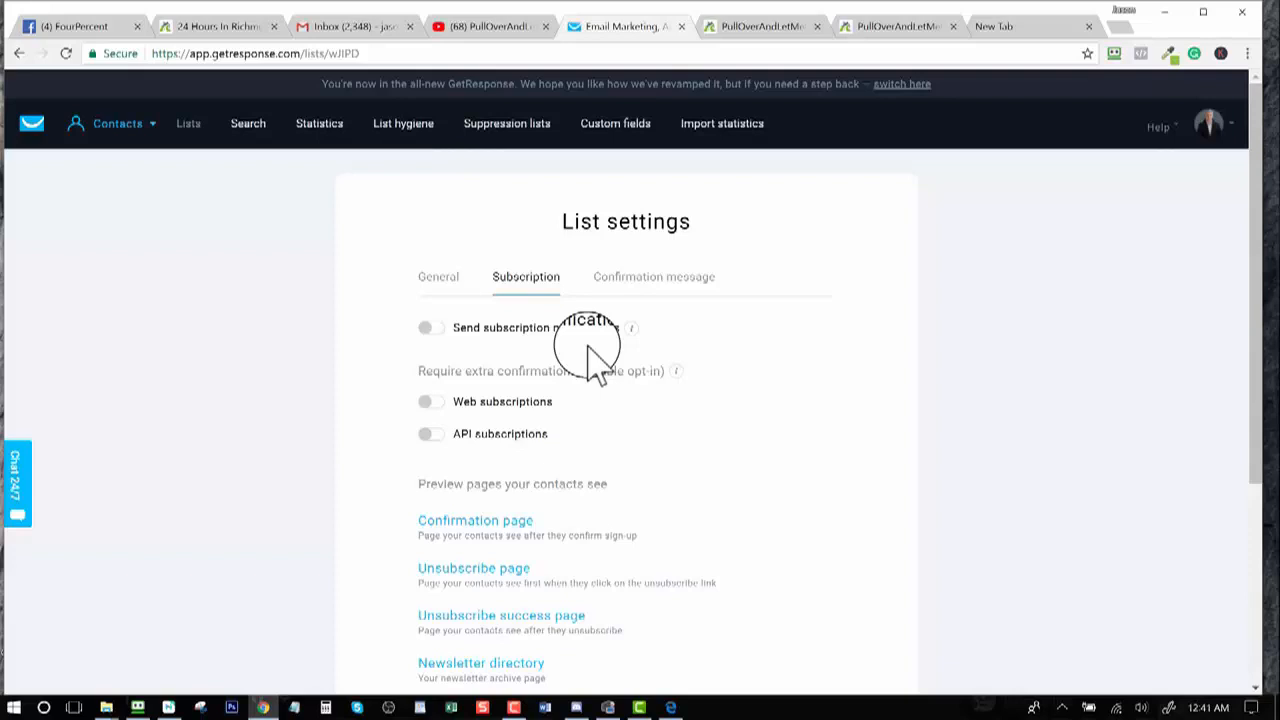
scroll(600, 405, down, 2)
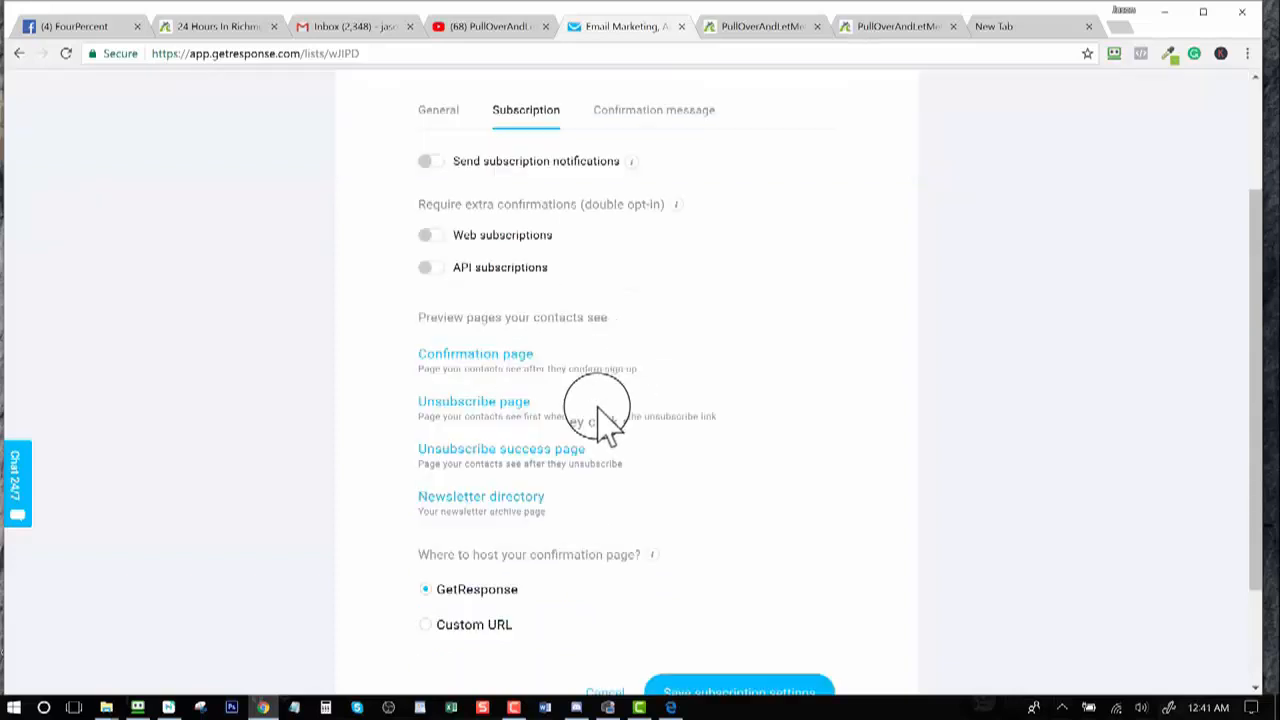
- Preview the confirmation page contacts see after sign-up, and check the confirmation page hosting options in the subscription settings
click(464, 355)
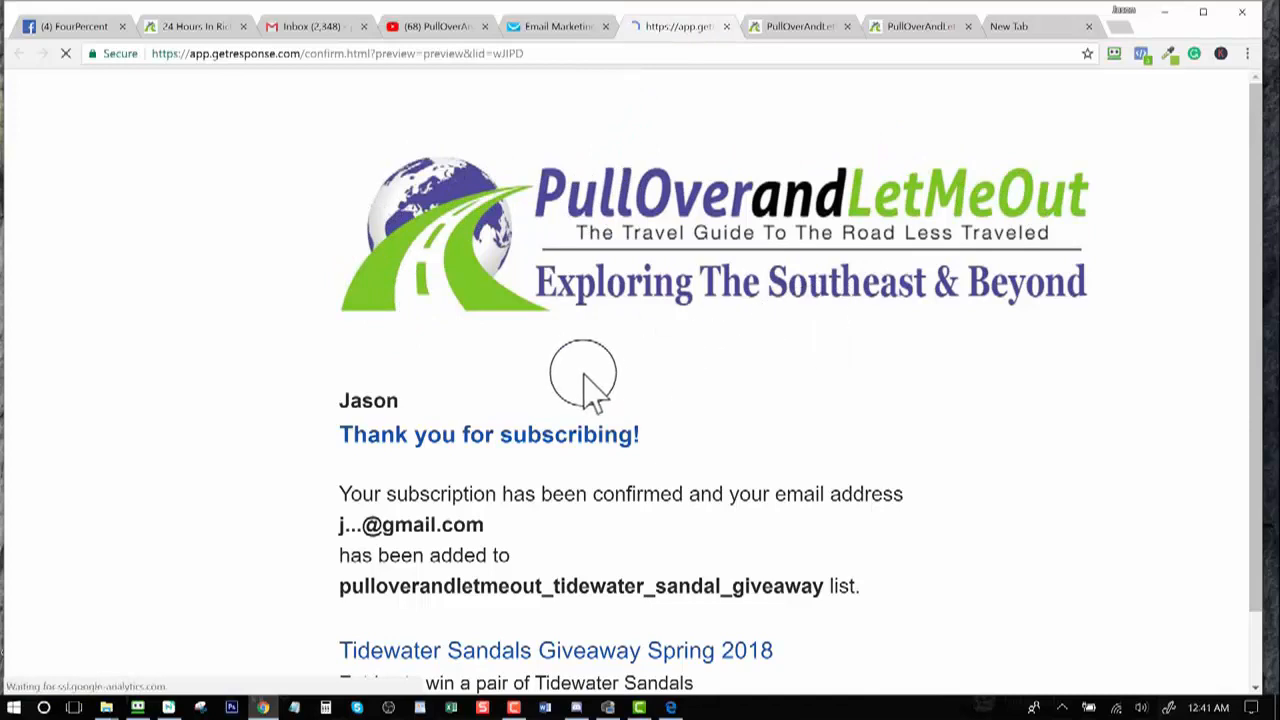
scroll(625, 345, down, 1)
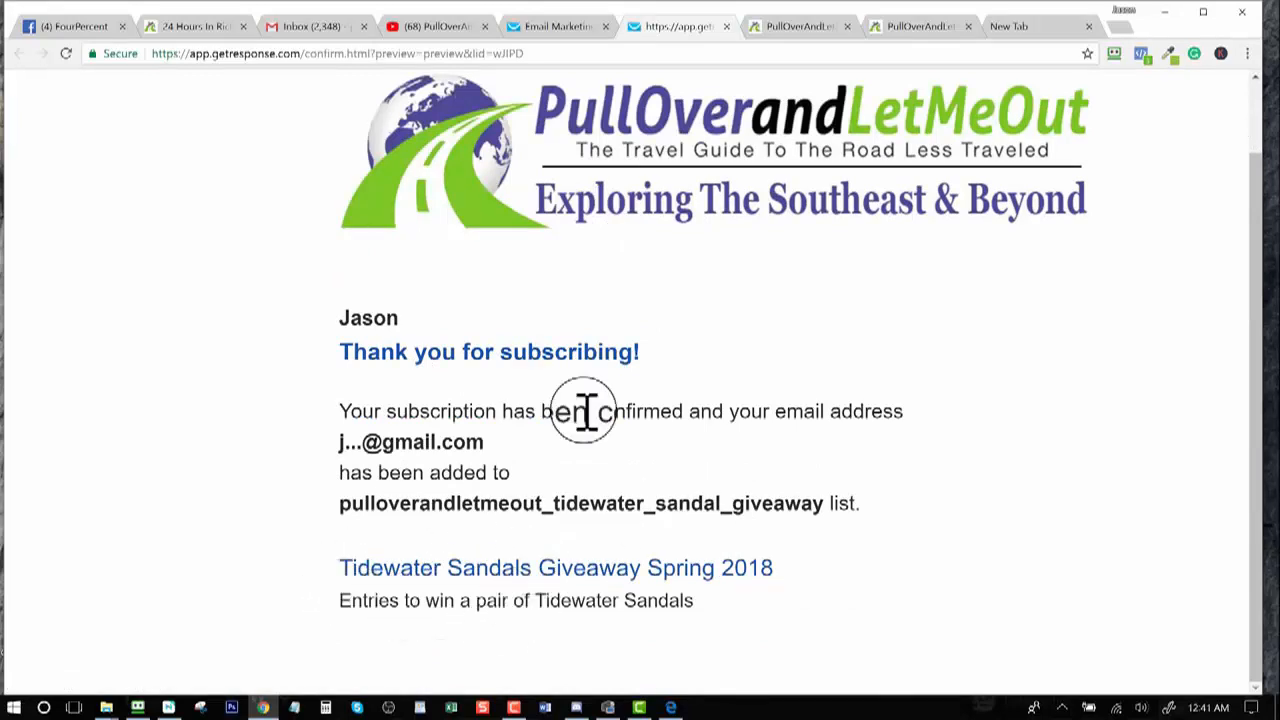
click(565, 35)
scroll(457, 272, down, 3)
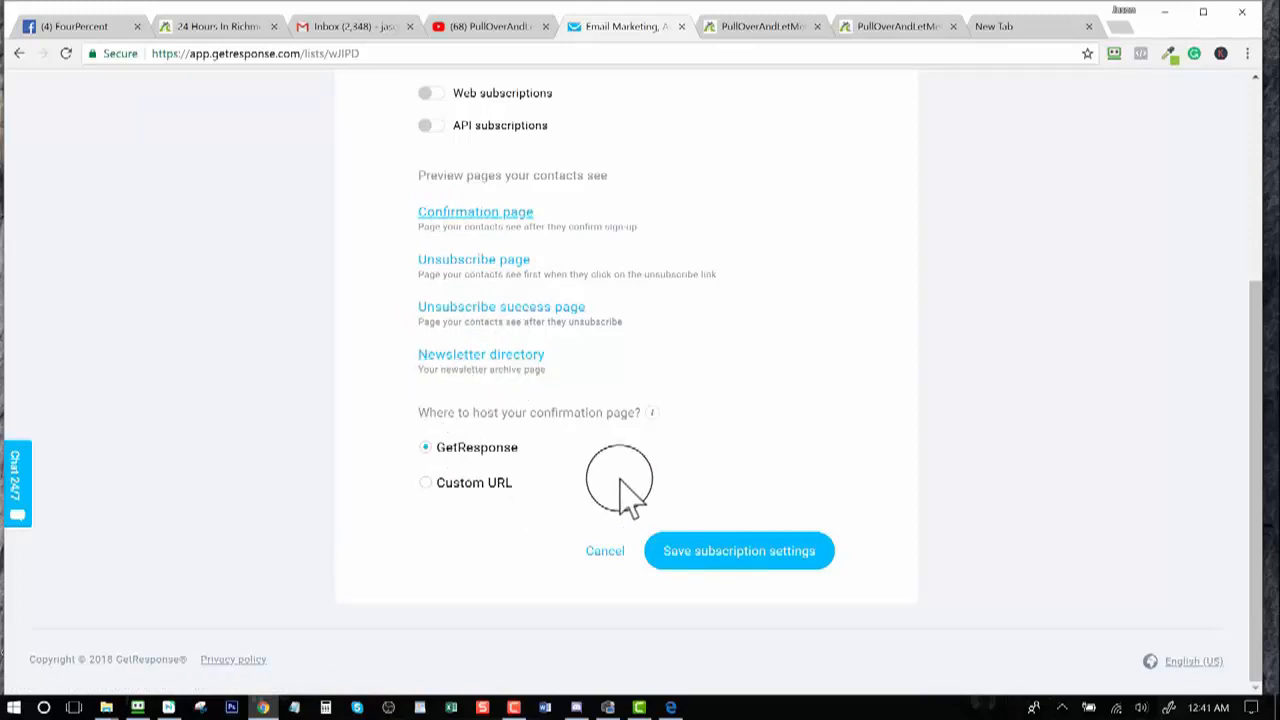
scroll(616, 472, up, 3)
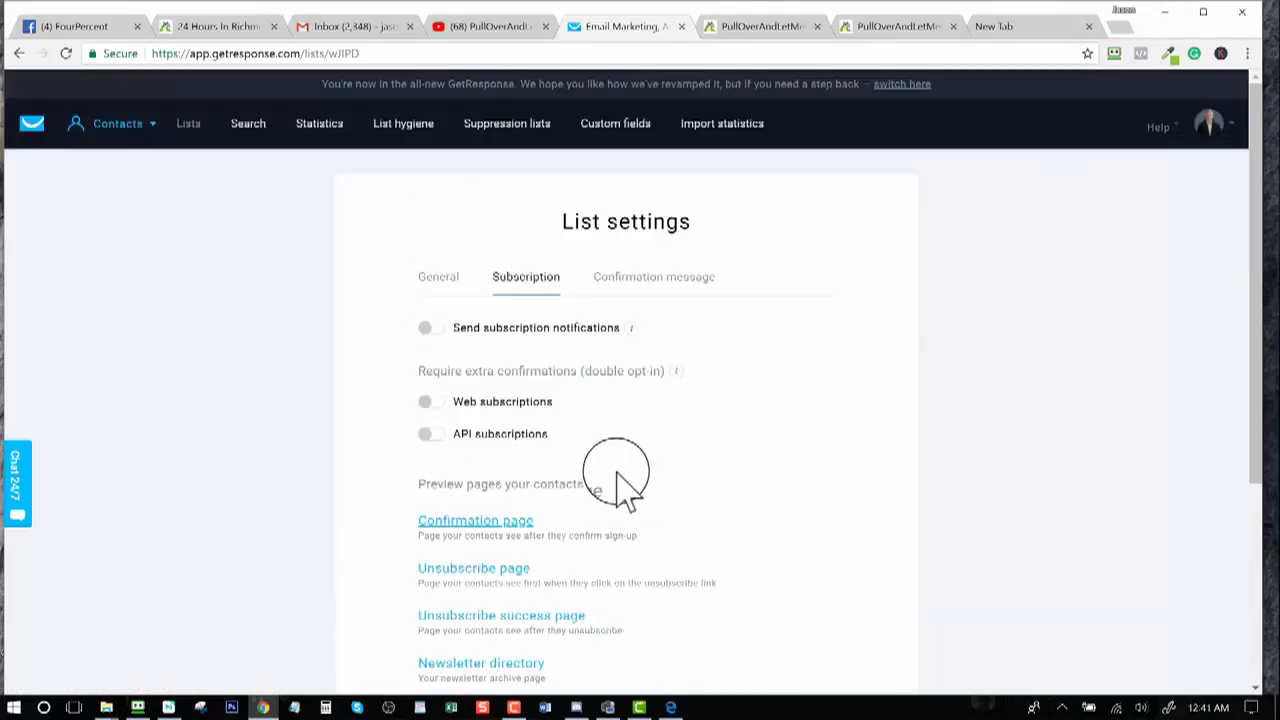
- Open the list's confirmation message settings and review the message format, subject line, from address and reply-to address
click(636, 288)
click(465, 366)
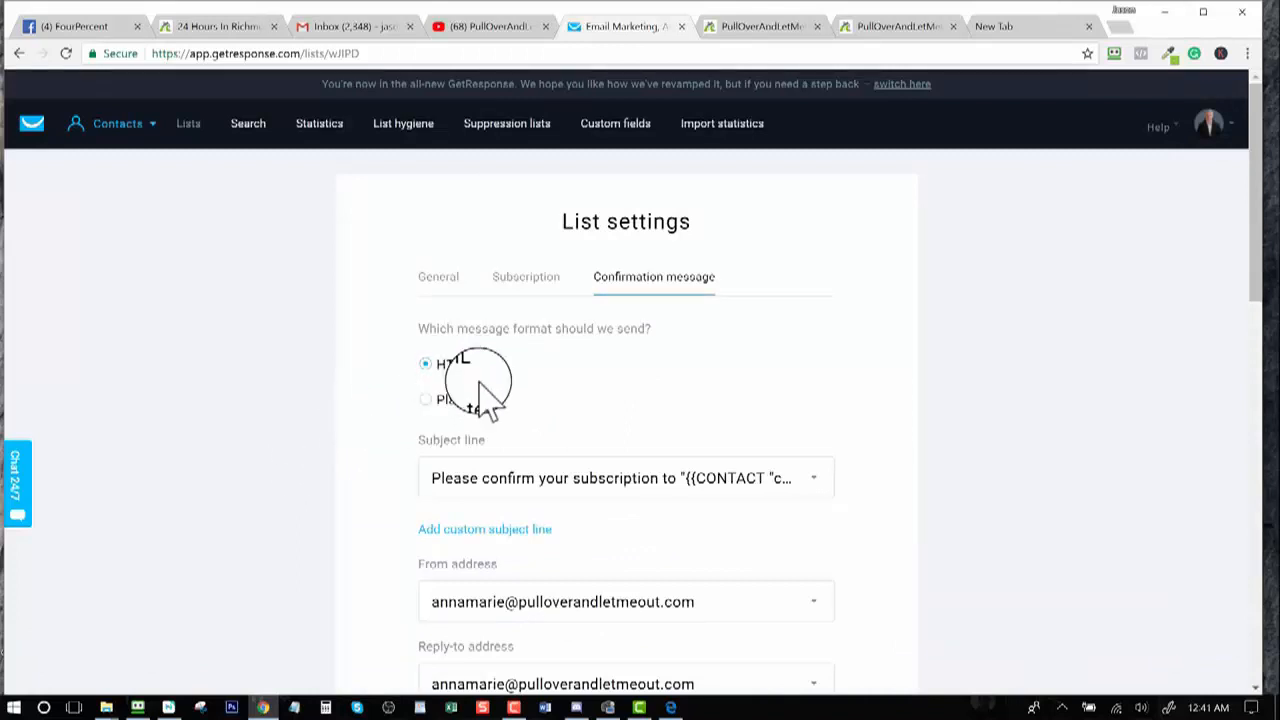
scroll(476, 390, down, 1)
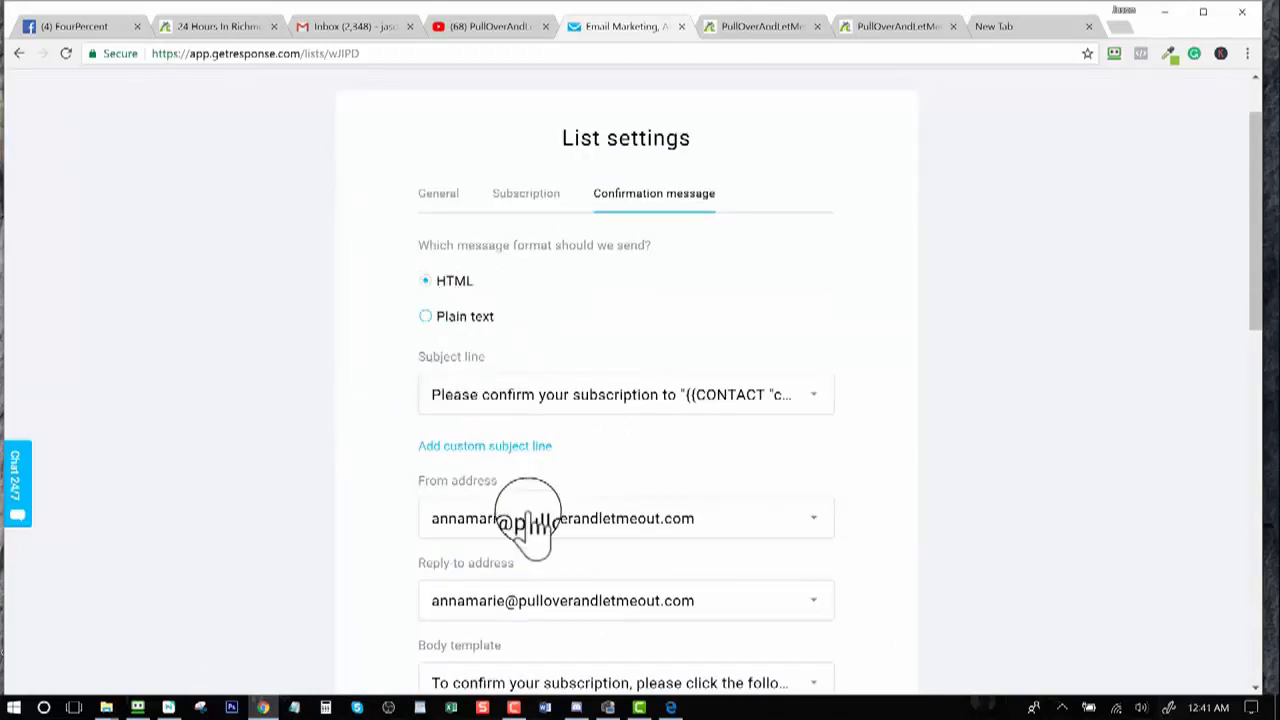
scroll(632, 460, down, 1)
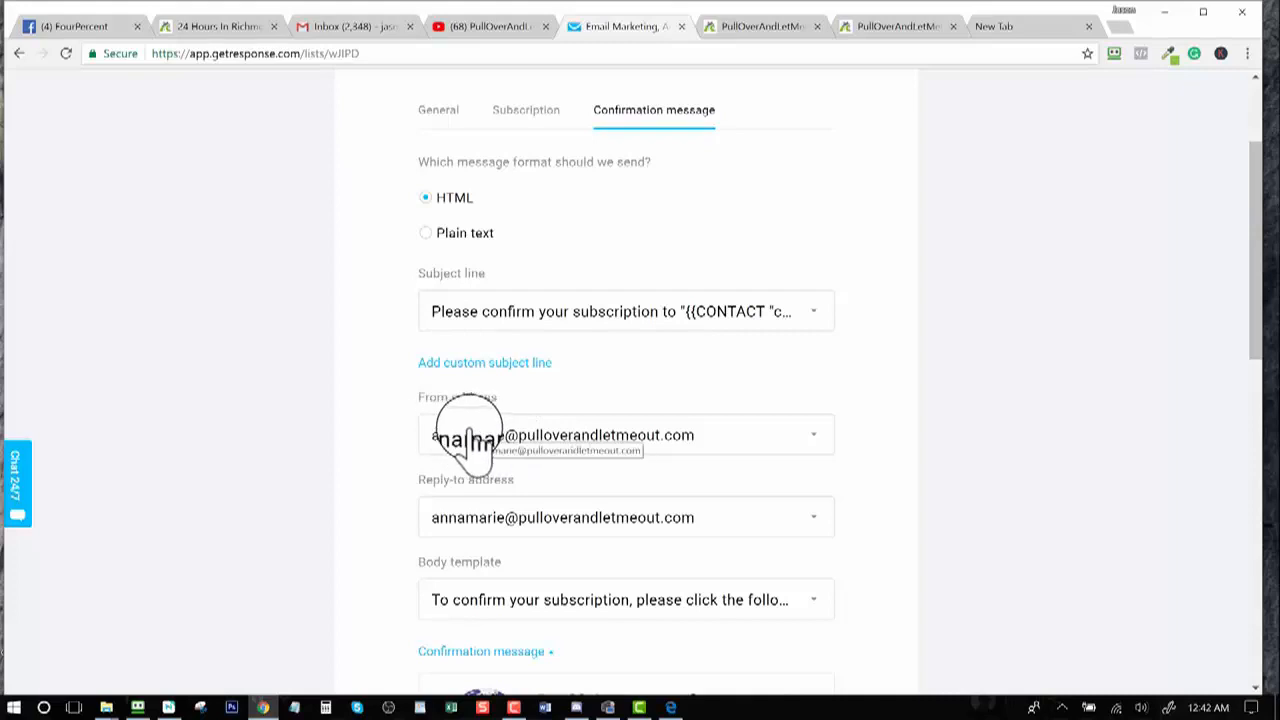
scroll(505, 405, down, 2)
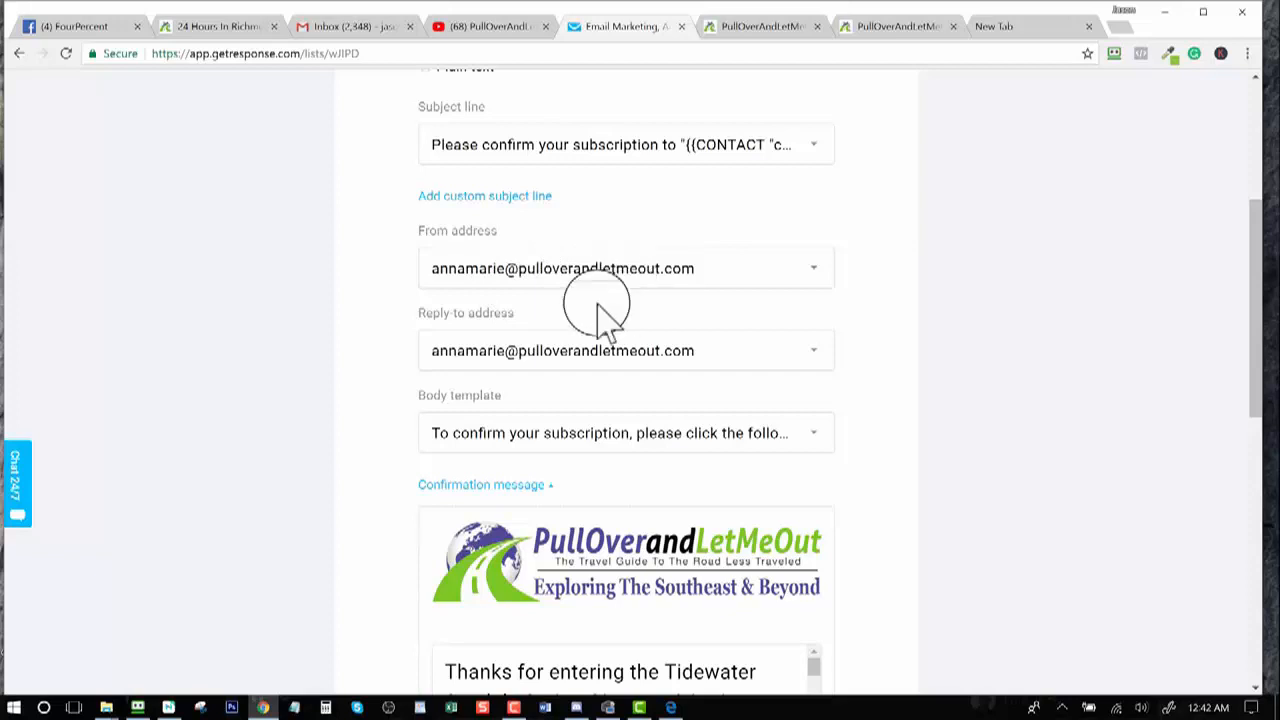
scroll(598, 310, down, 1)
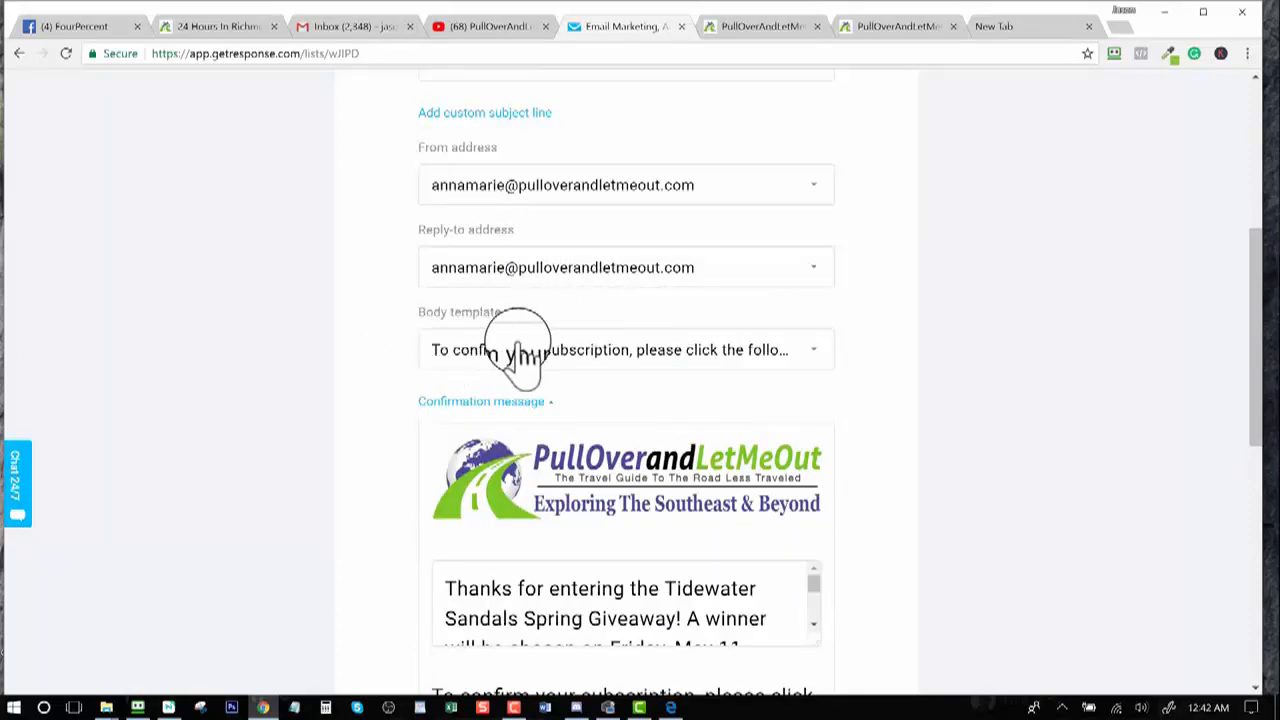
- Browse the available body templates for the confirmation message without choosing another one, and collapse the message preview
click(815, 355)
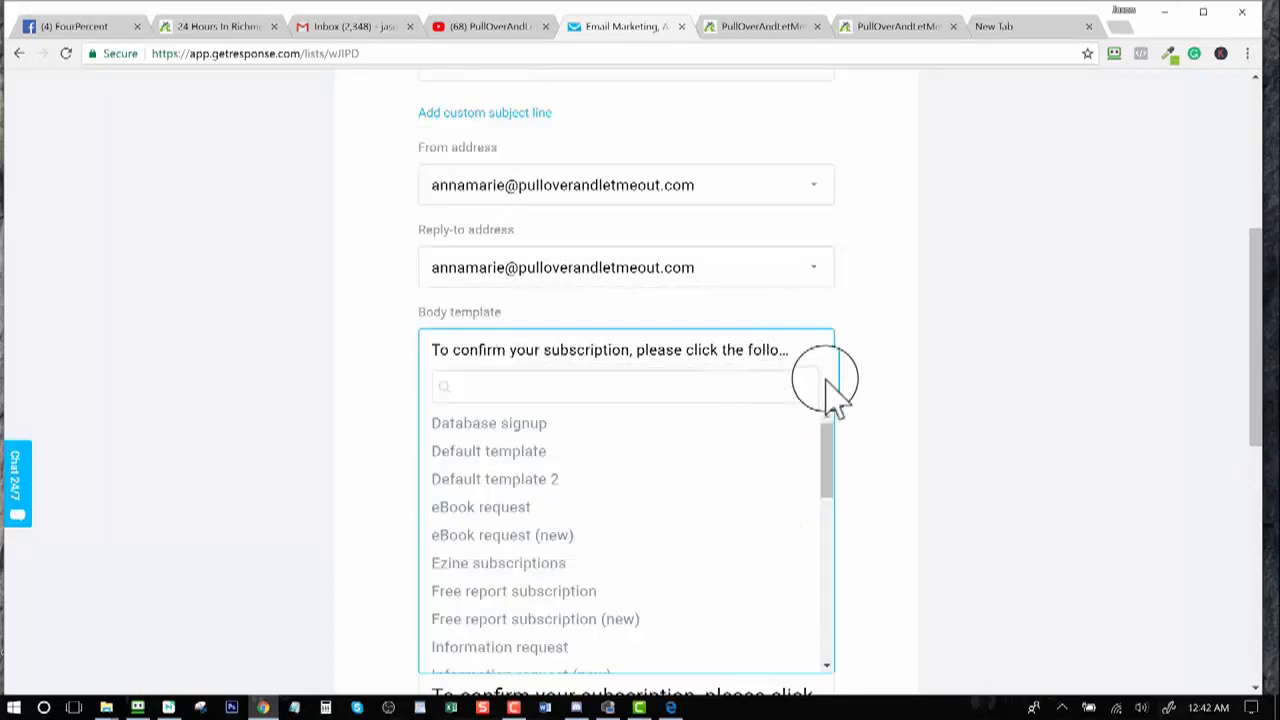
click(878, 340)
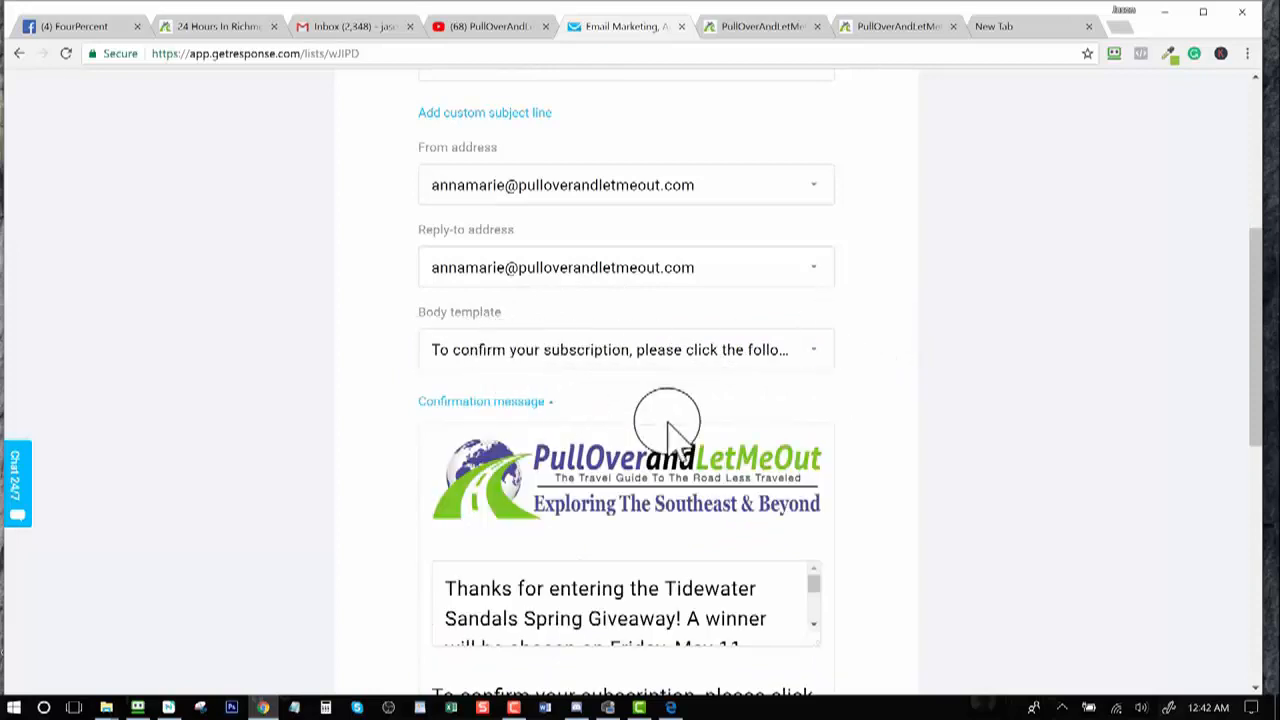
click(505, 401)
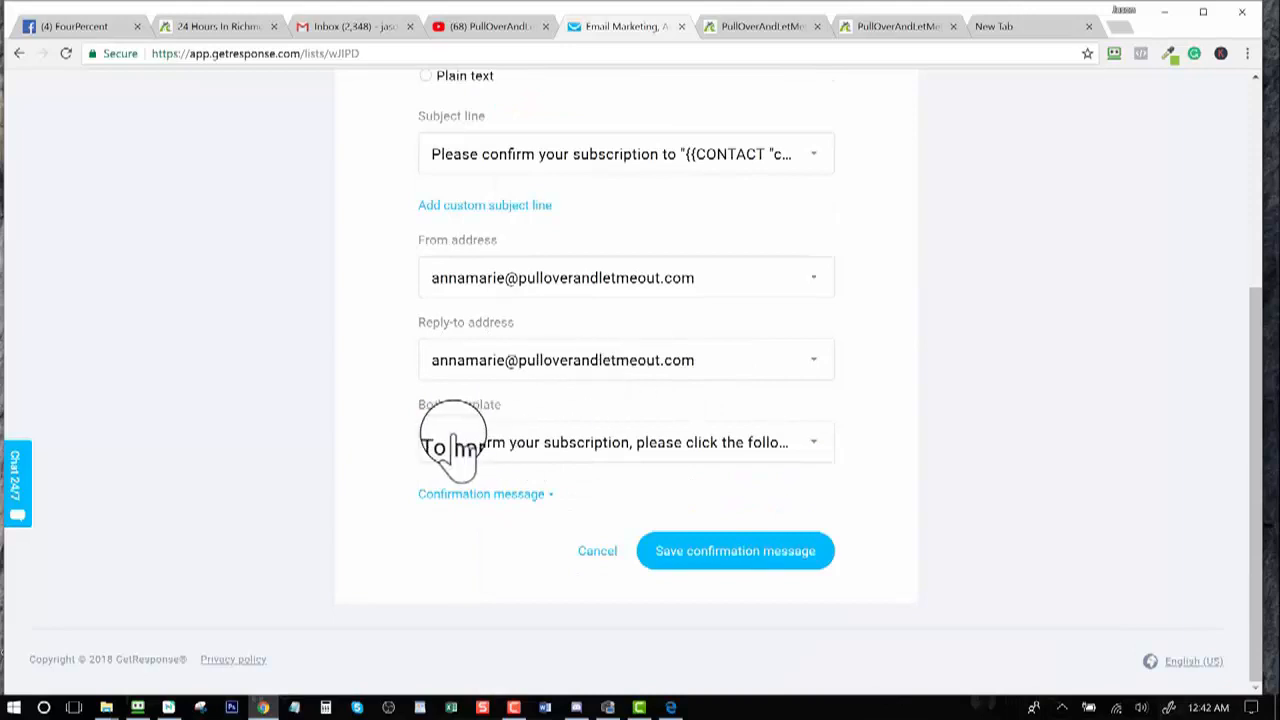
click(812, 447)
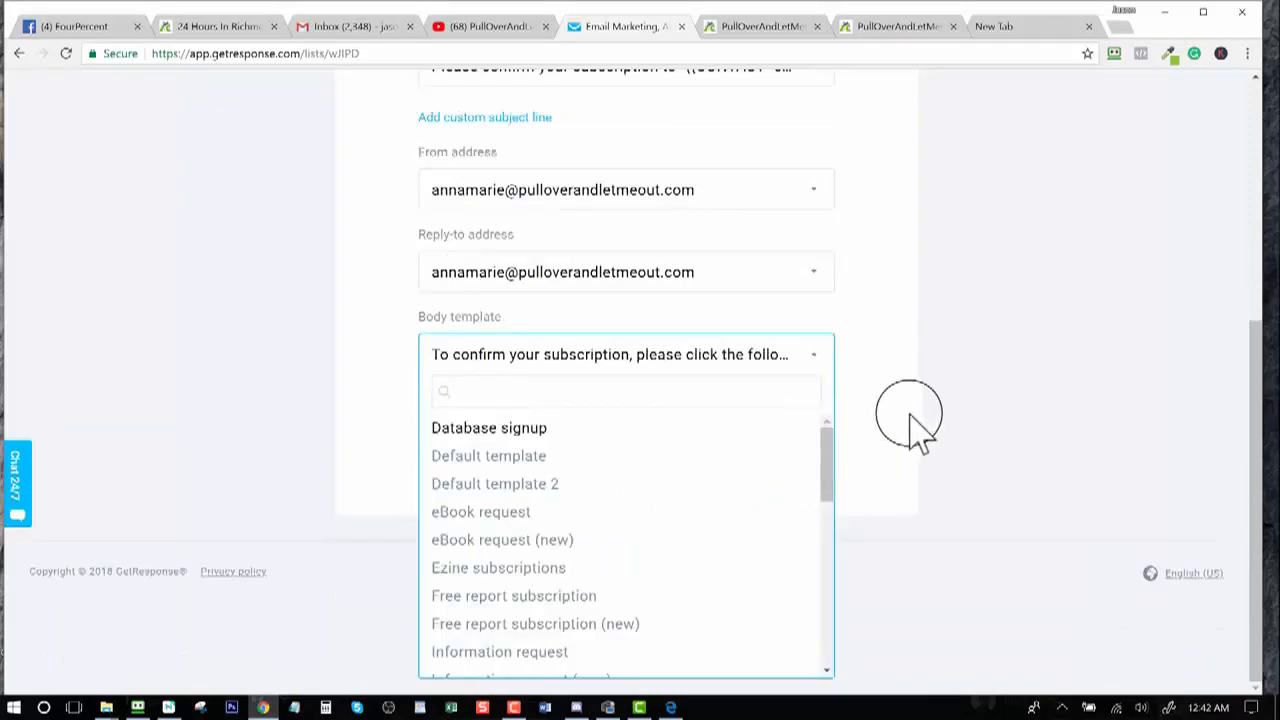
scroll(625, 560, down, 2)
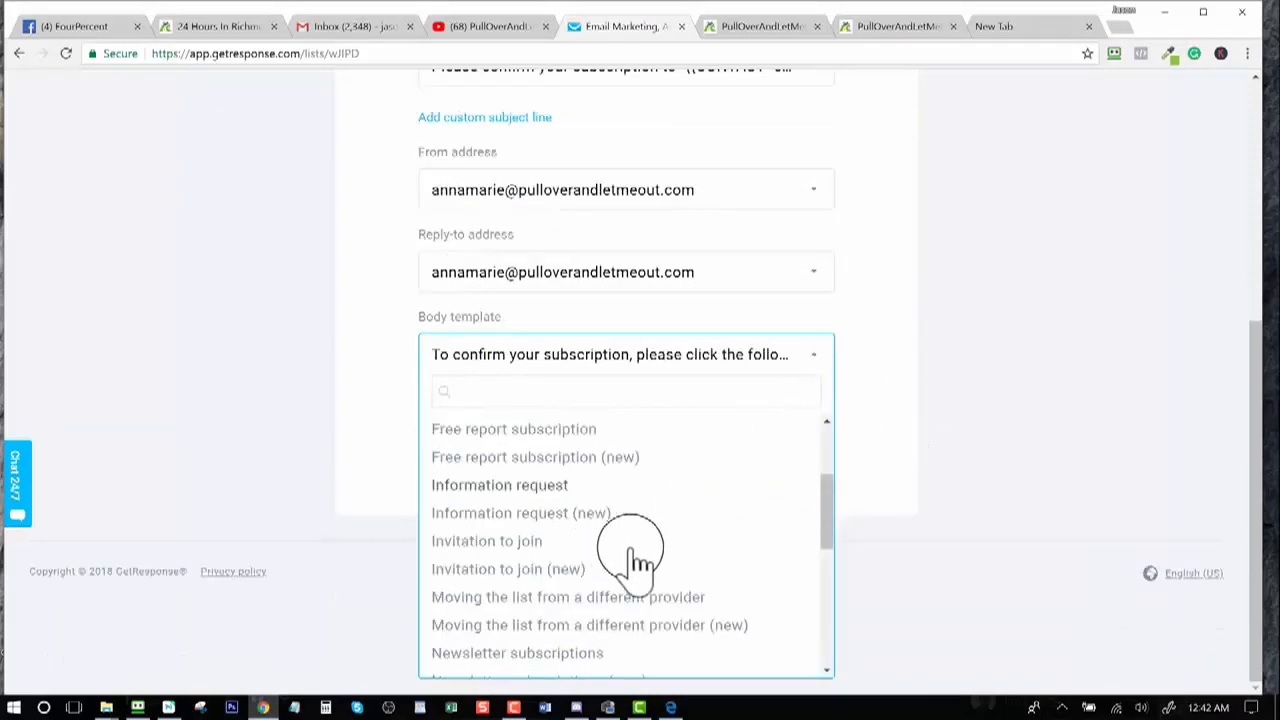
drag(823, 530, 820, 418)
click(880, 364)
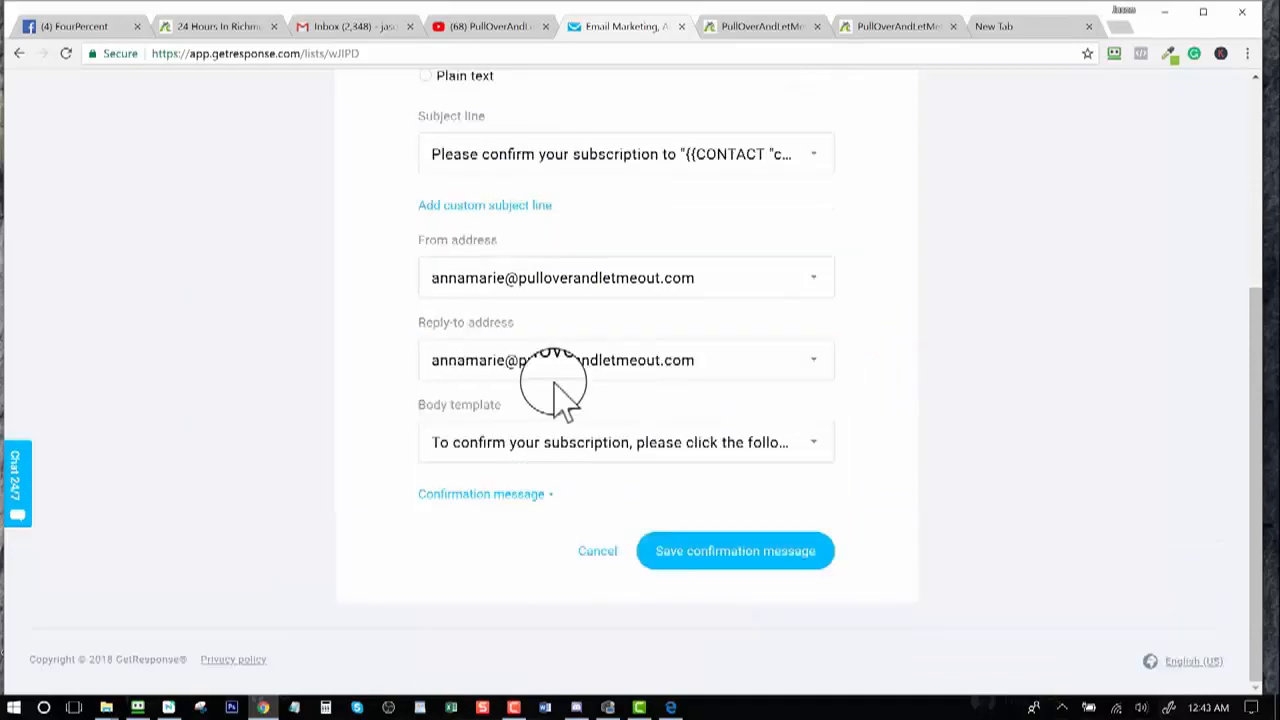
- Expand the confirmation message preview and enlarge the introductory text box to read the whole giveaway text
click(490, 496)
scroll(910, 420, down, 3)
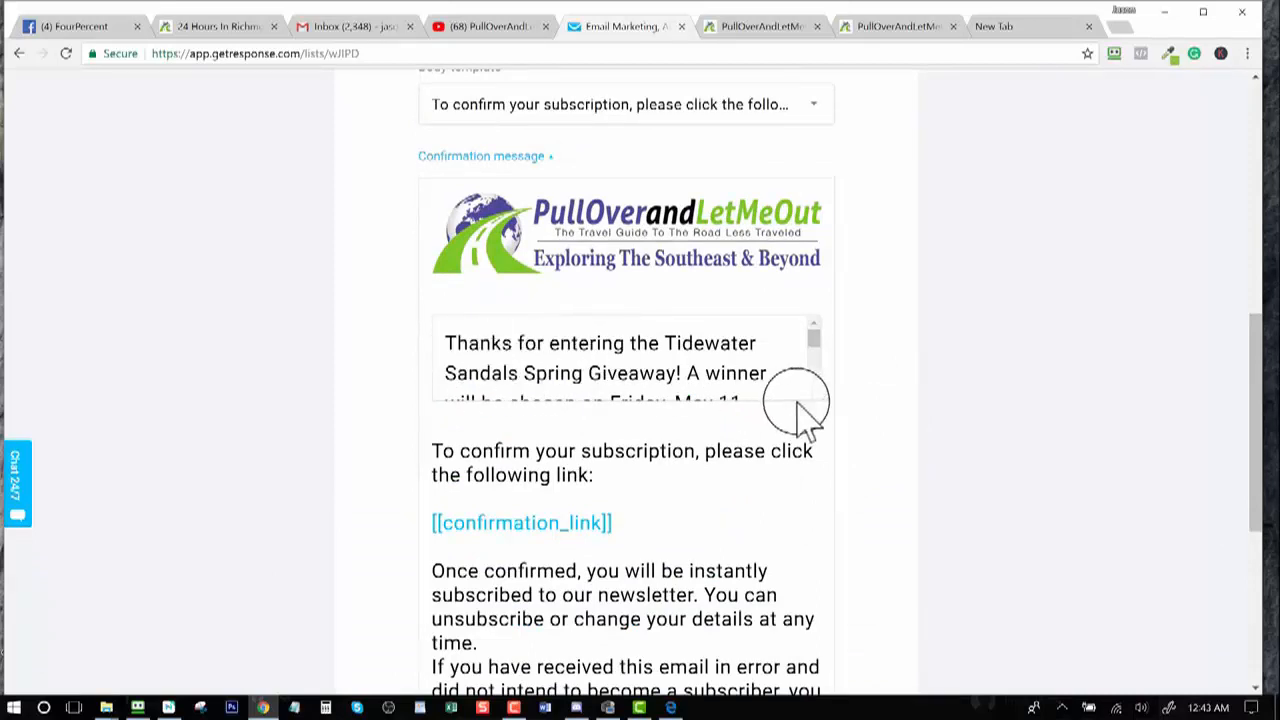
drag(818, 396, 822, 448)
drag(820, 545, 823, 549)
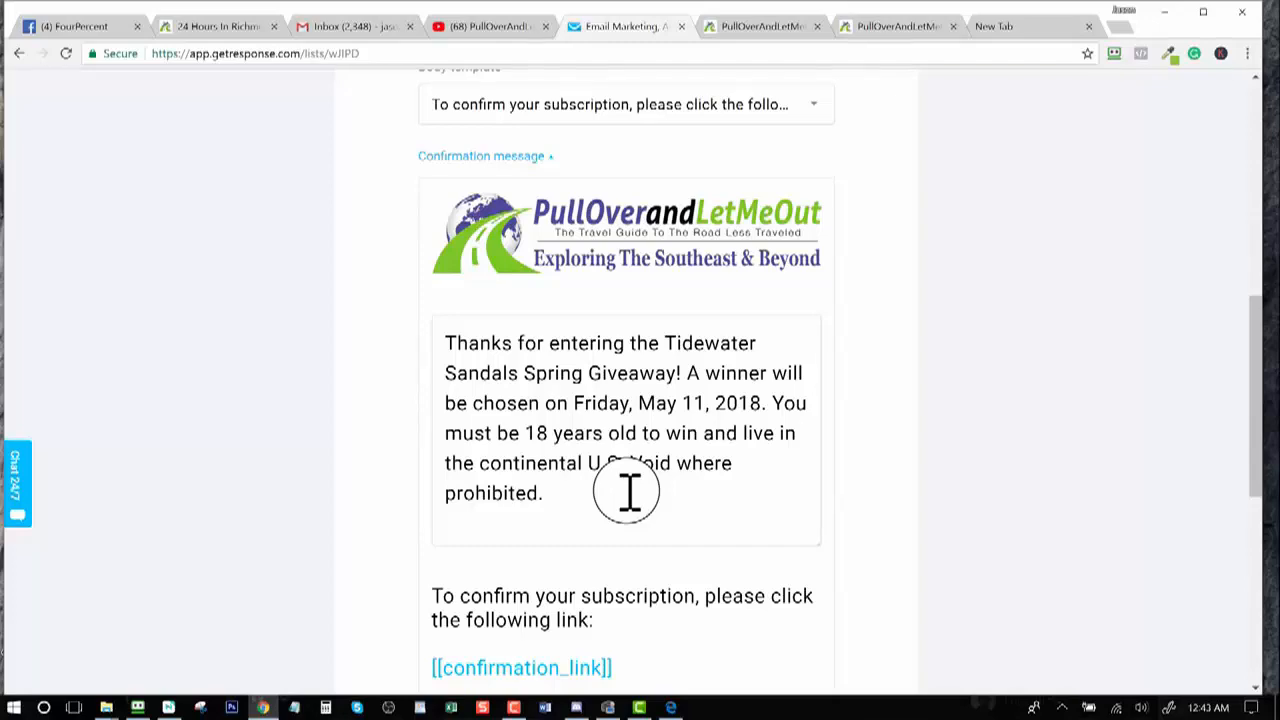
- Review the rest of the confirmation message, enlarge its closing signature box to read it fully, and return to the start of the settings
scroll(628, 490, down, 6)
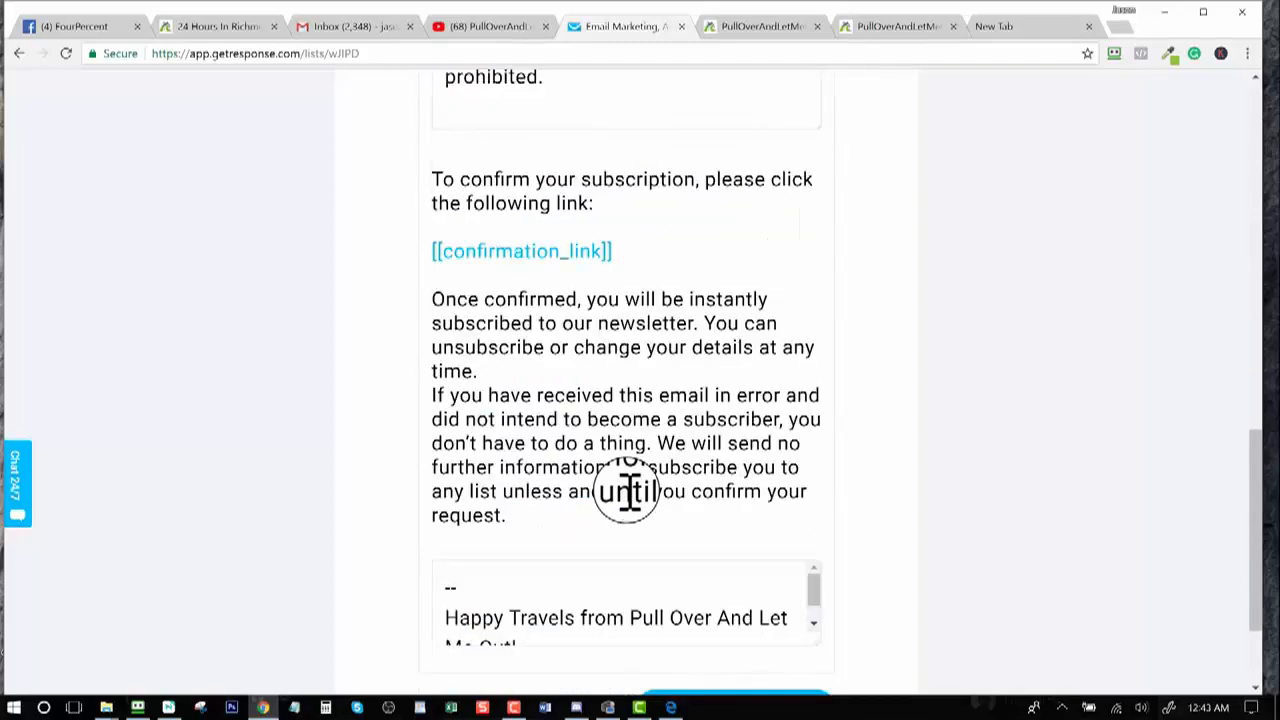
mouse_move(818, 482)
mouse_down()
mouse_move(834, 551)
mouse_move(820, 546)
mouse_up()
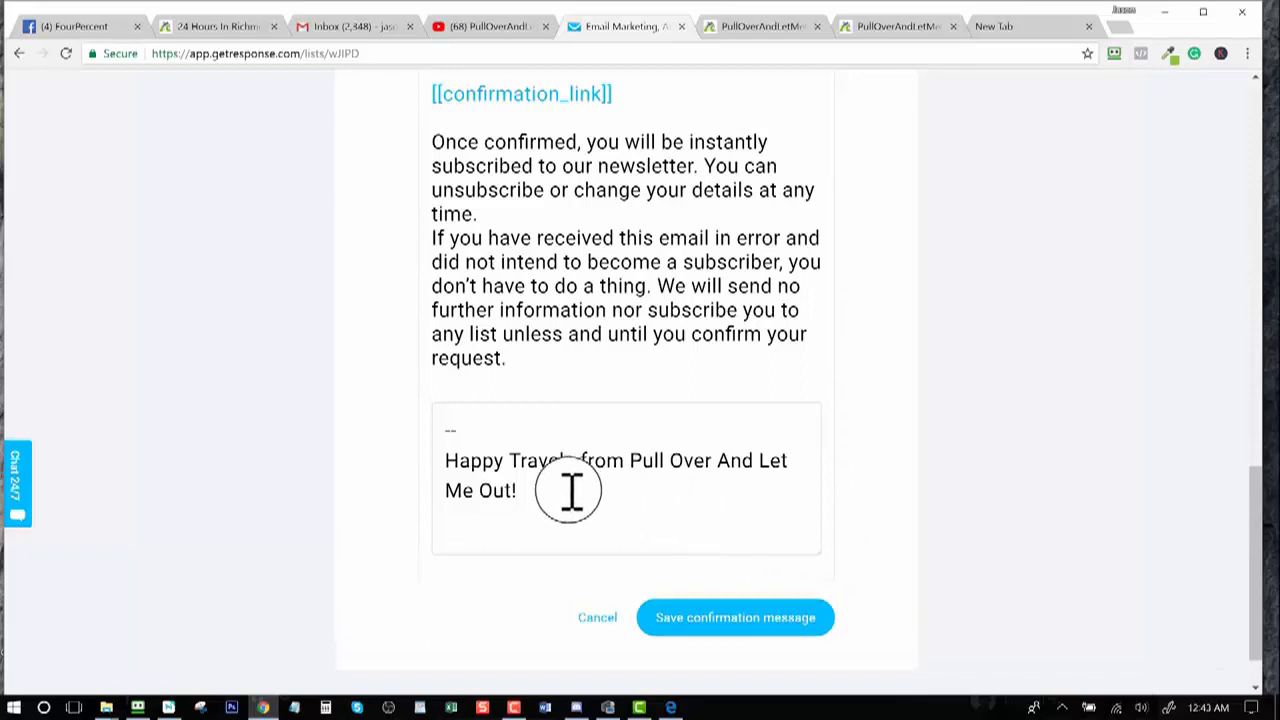
click(531, 492)
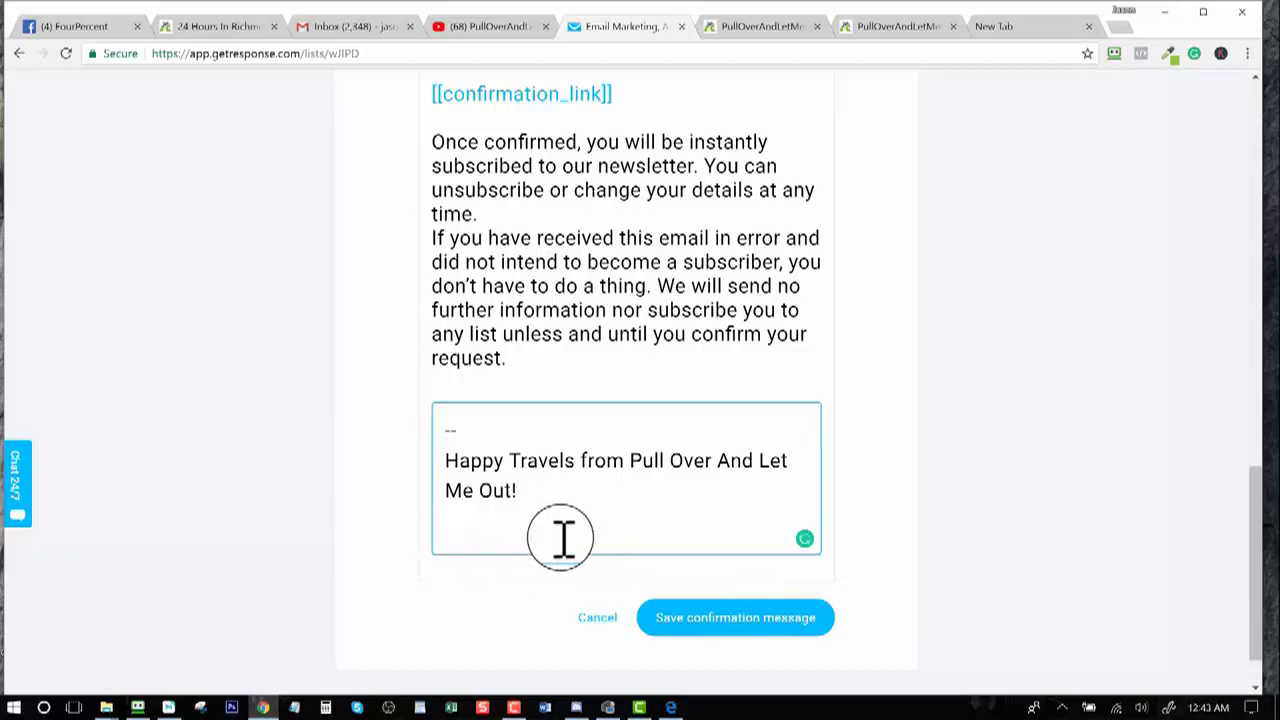
scroll(640, 500, up, 3)
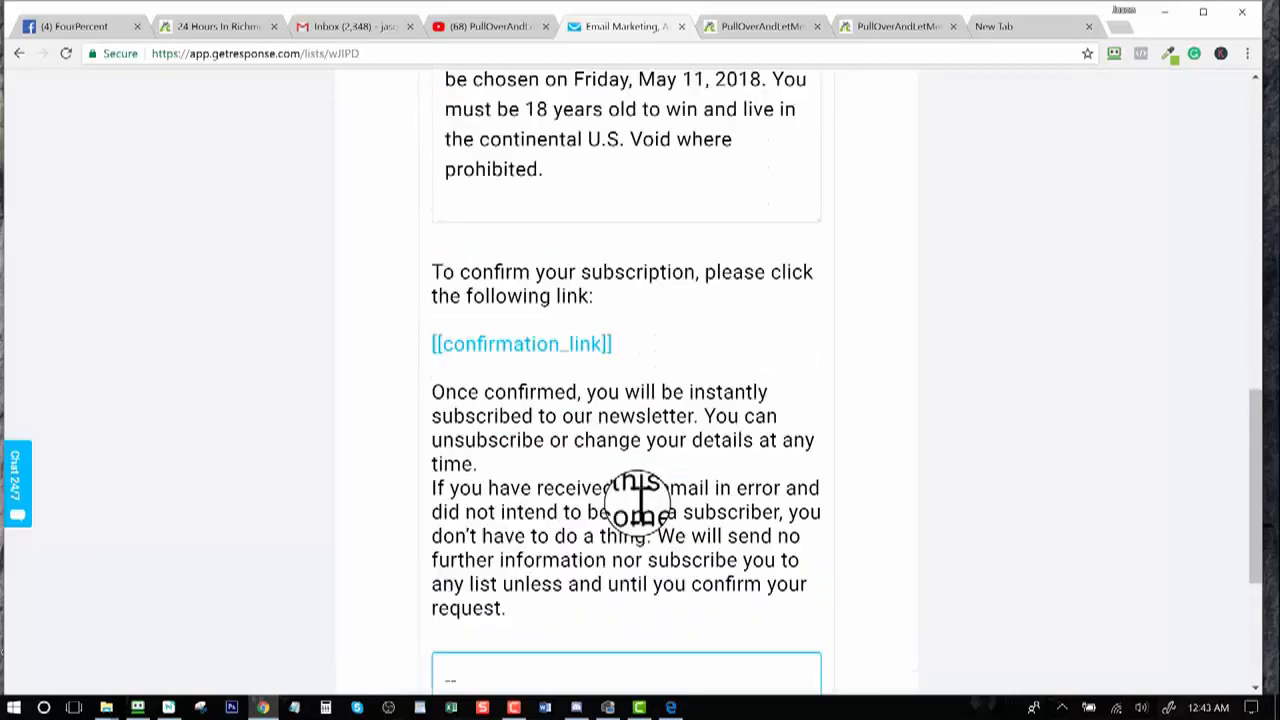
scroll(640, 500, up, 10)
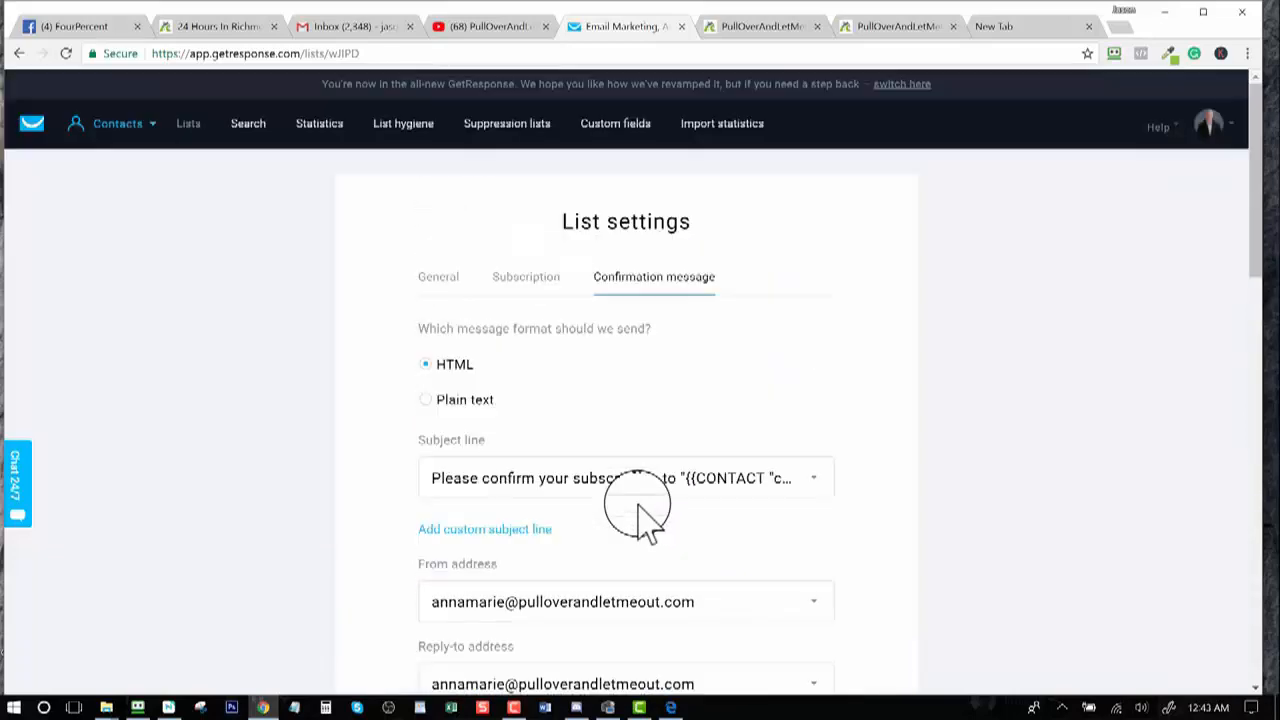